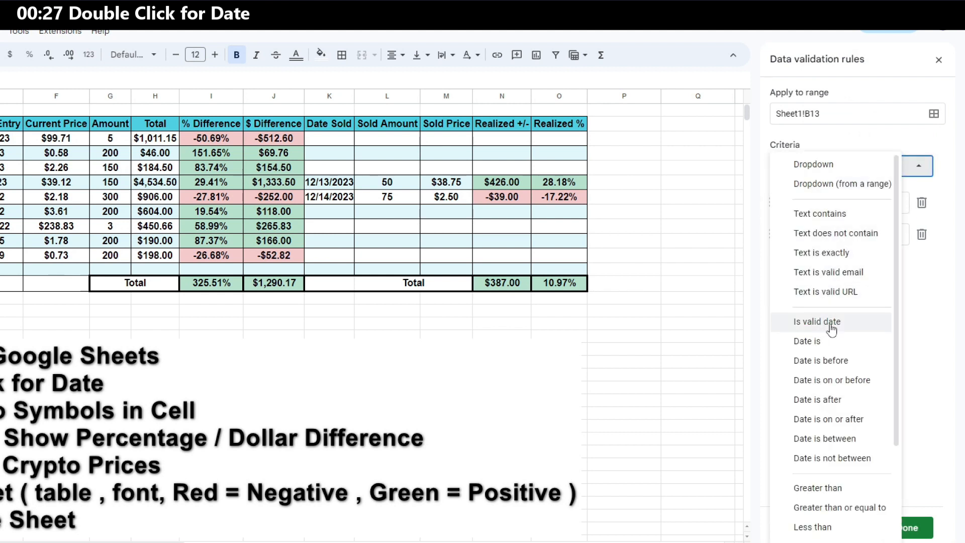
# Apply an 'Is valid date' validation rule to cell B13 and open its date picker
pyautogui.click(827, 327)
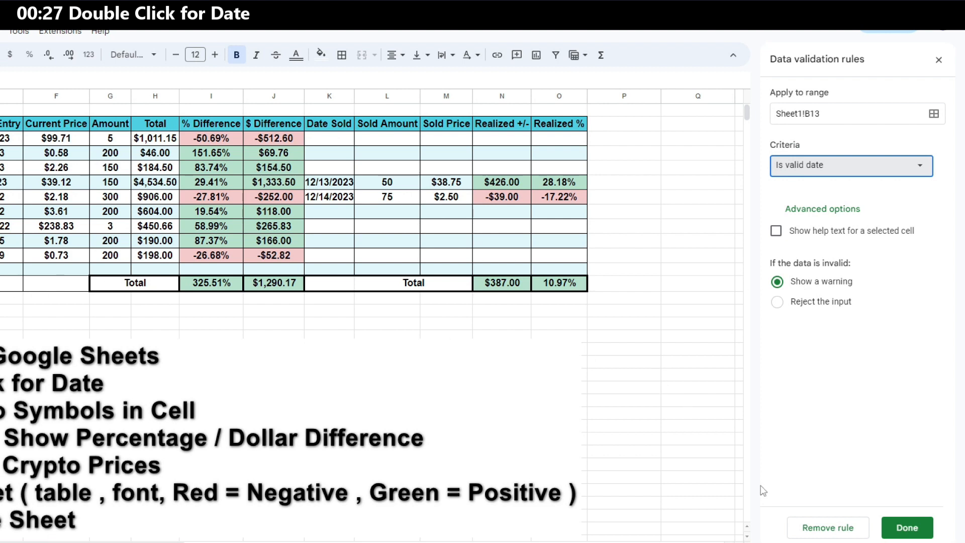
pyautogui.click(902, 528)
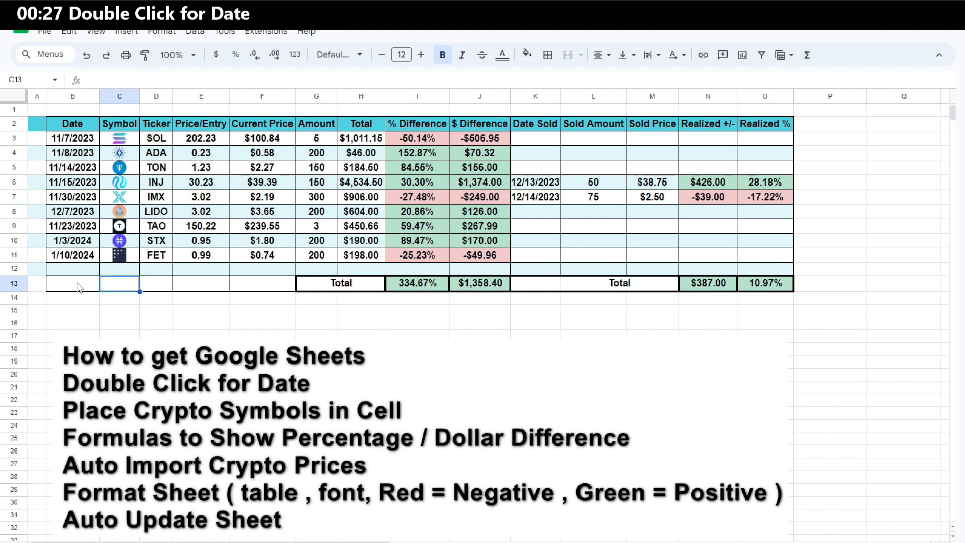
pyautogui.doubleClick(78, 284)
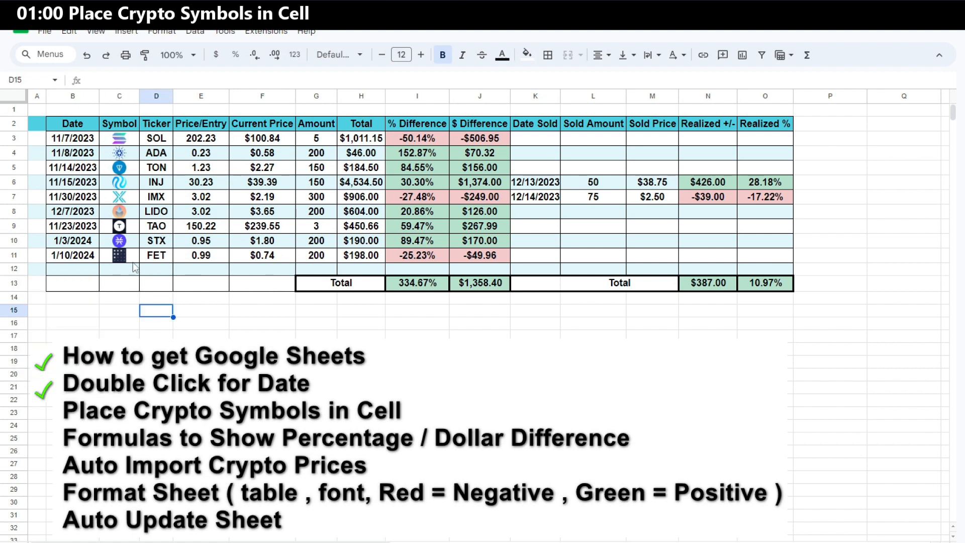
# Insert a bitcoin logo from a Google Images search for 'bitcoin logo' into cell C12
pyautogui.click(125, 273)
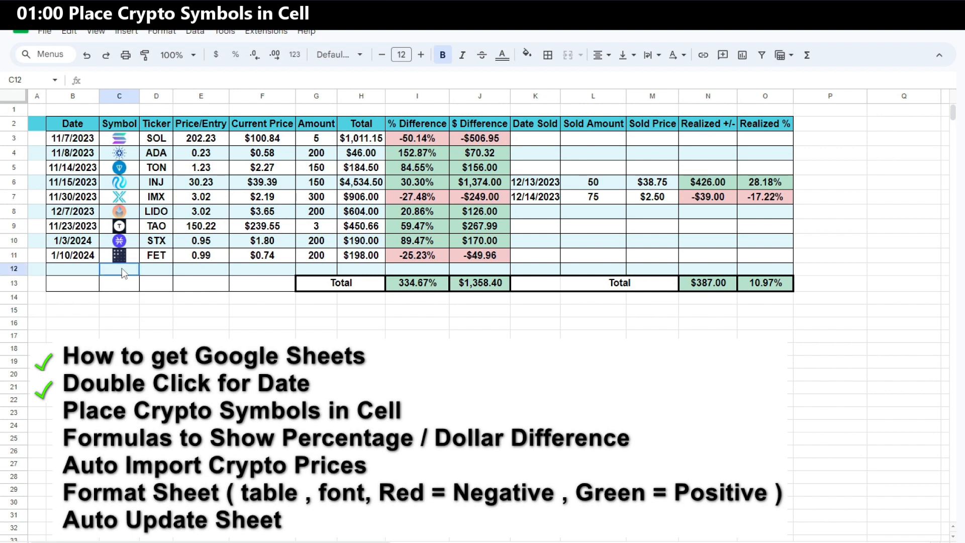
pyautogui.click(126, 31)
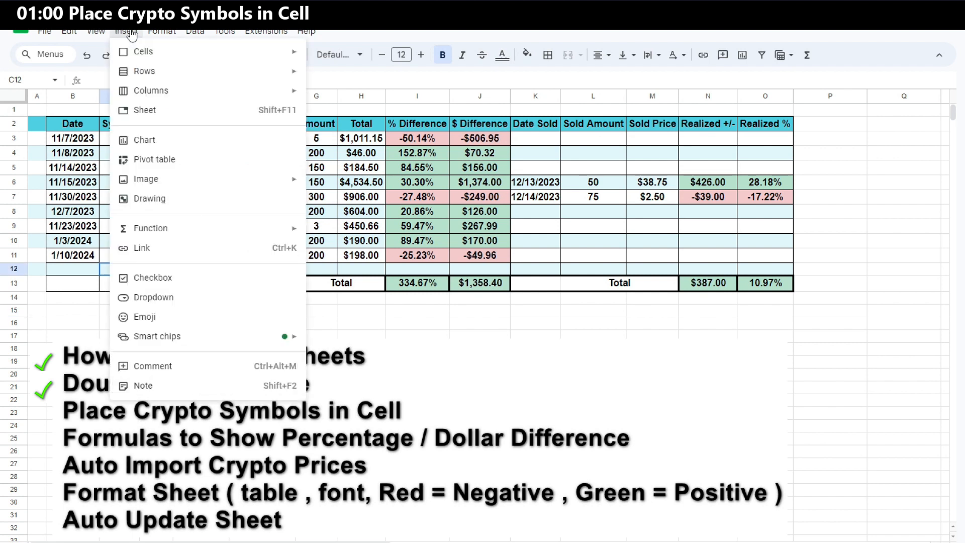
pyautogui.moveTo(177, 181)
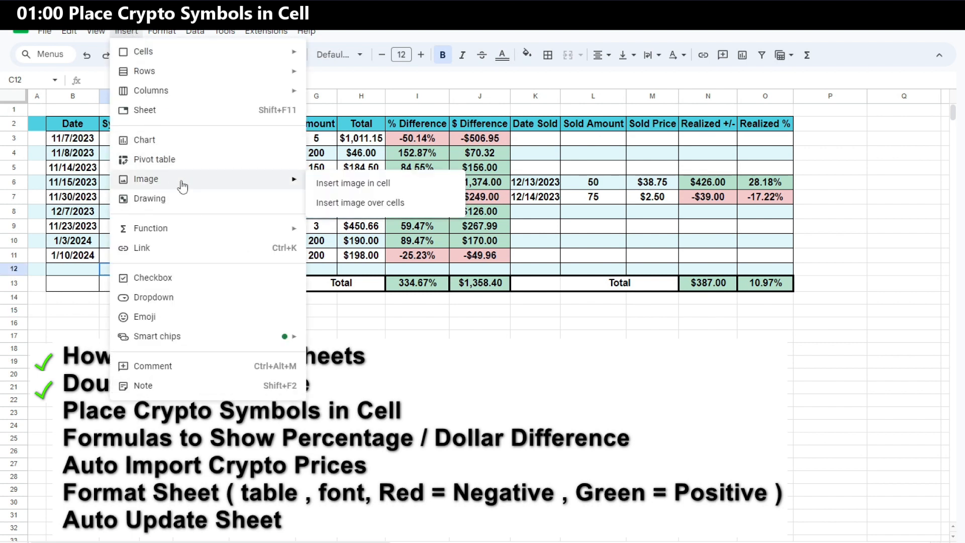
pyautogui.click(376, 190)
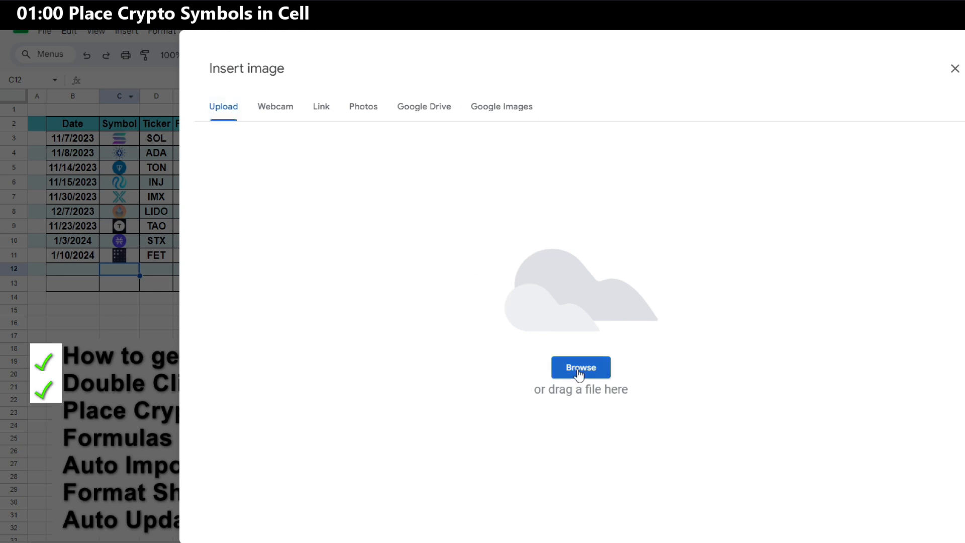
pyautogui.click(501, 106)
pyautogui.write('bitcoin')
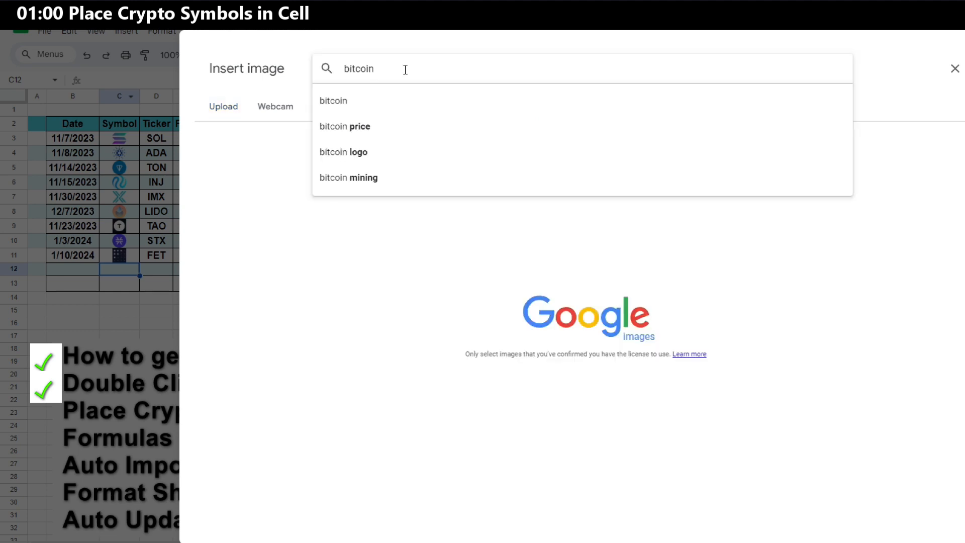
pyautogui.click(366, 160)
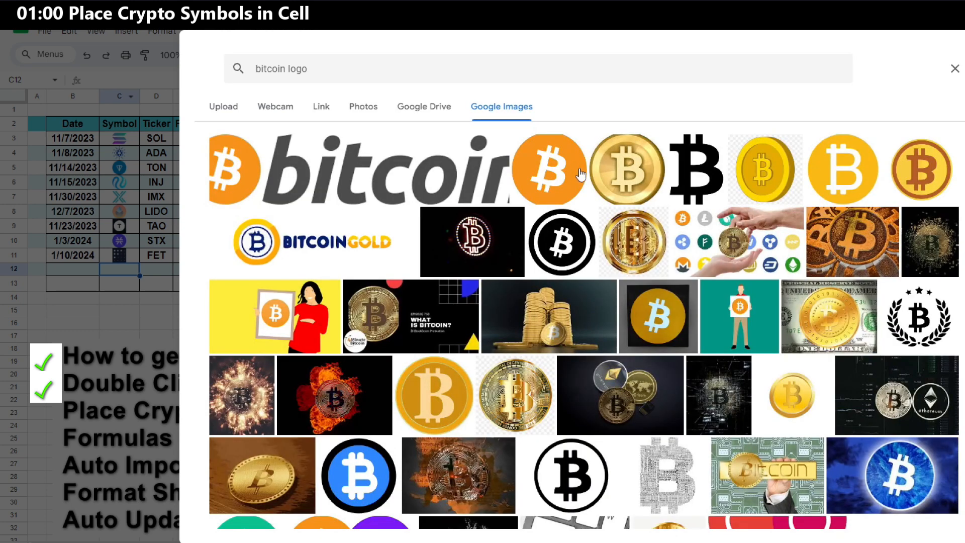
pyautogui.click(549, 170)
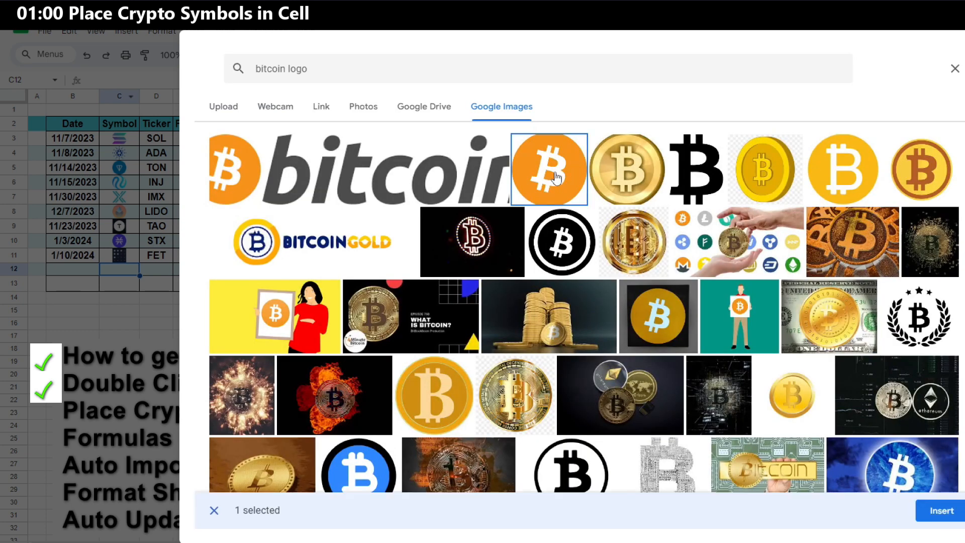
pyautogui.click(941, 511)
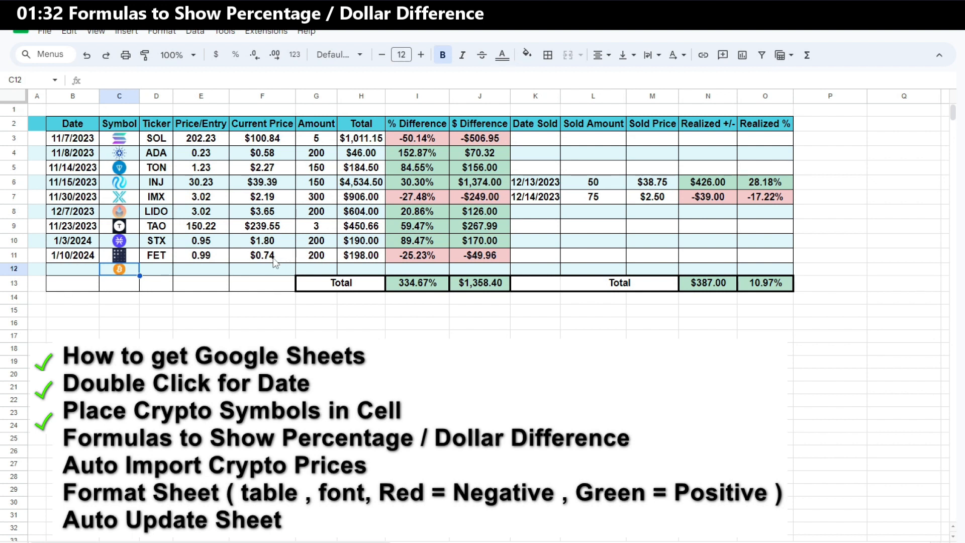
# Inspect the Total and % Difference formulas in rows 11 and 12 and the entry price in E9
pyautogui.click(364, 258)
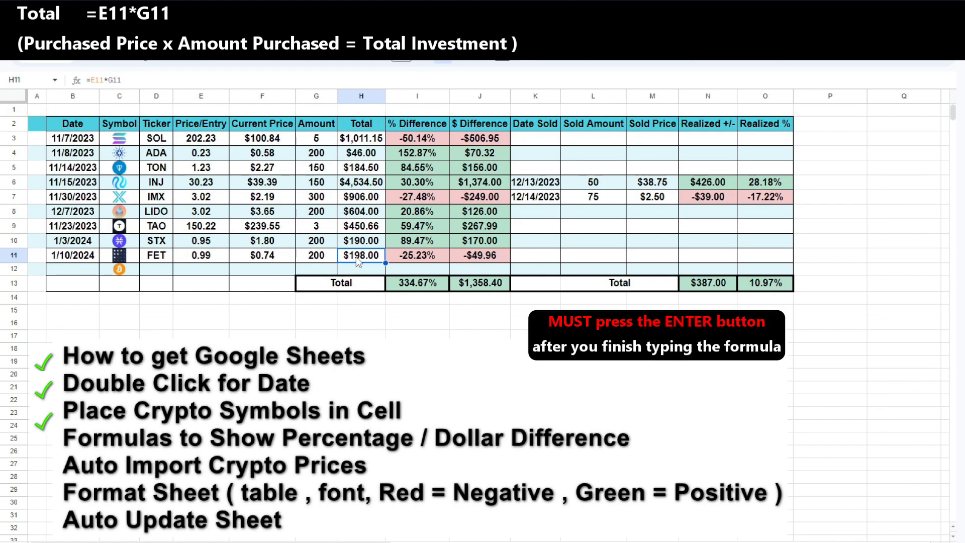
pyautogui.click(428, 257)
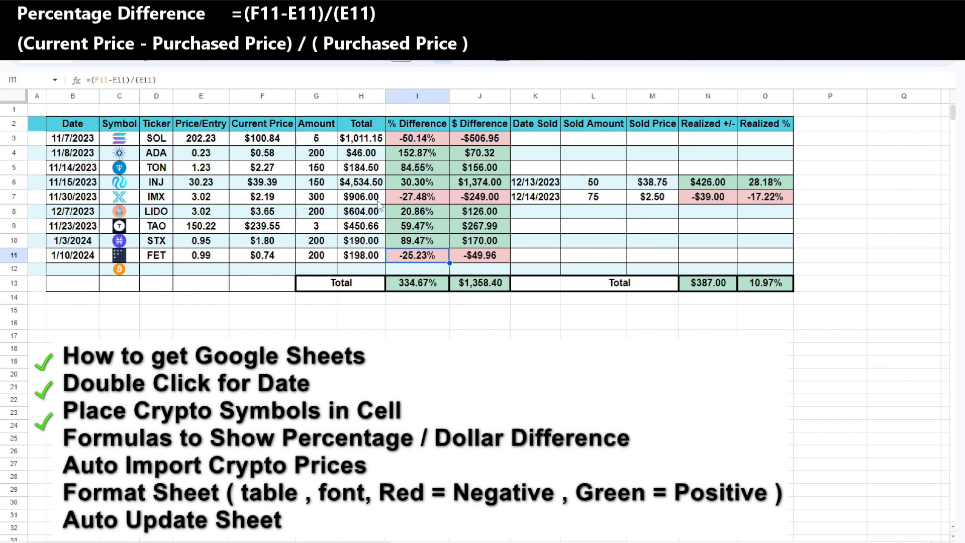
pyautogui.click(422, 269)
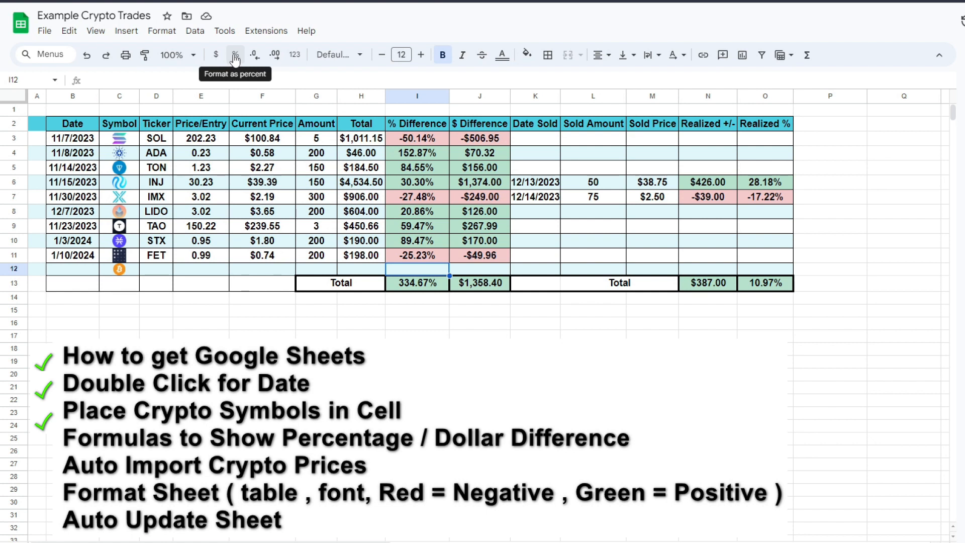
pyautogui.press('Up')
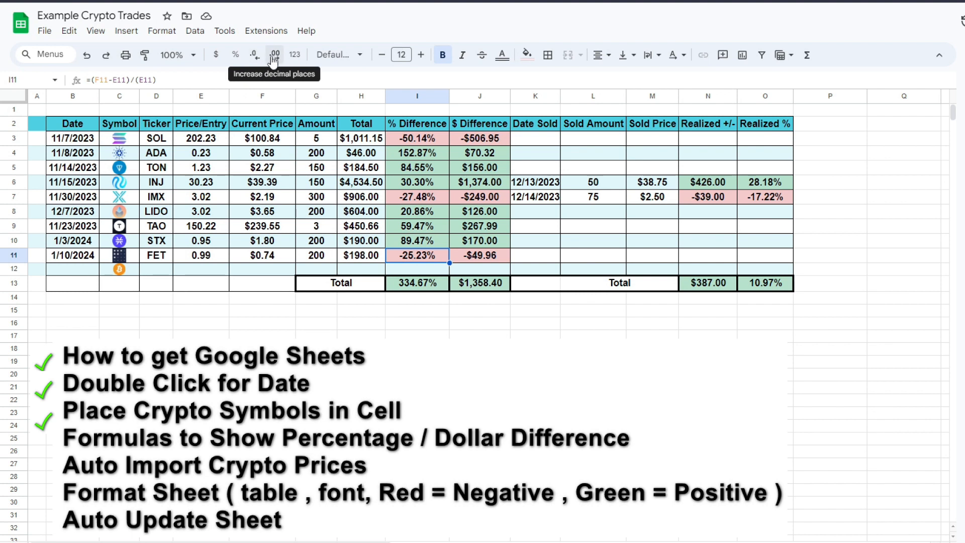
pyautogui.click(215, 227)
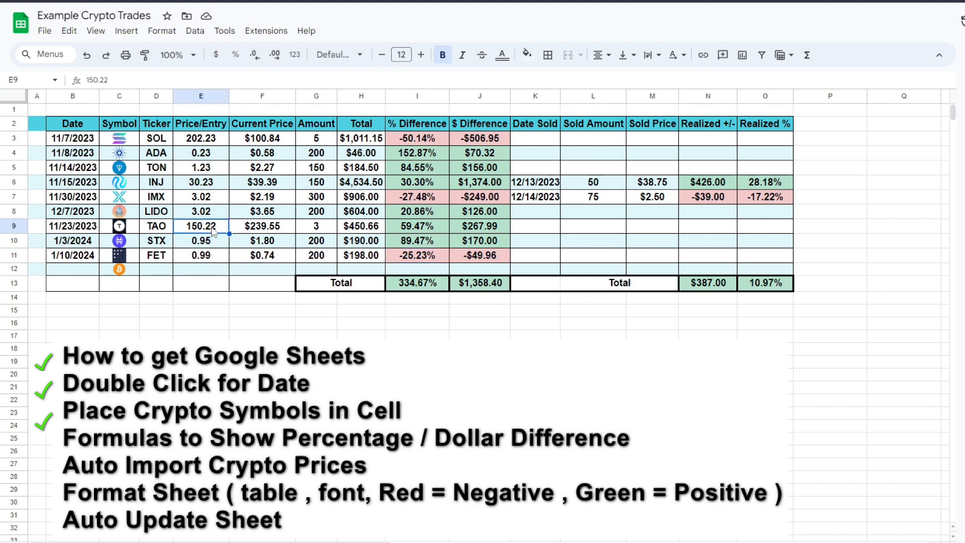
# Try increasing and then decreasing the decimal places of the entry price in E9
pyautogui.click(274, 55)
pyautogui.click(274, 59)
pyautogui.click(274, 58)
pyautogui.click(255, 56)
pyautogui.click(255, 55)
pyautogui.click(255, 56)
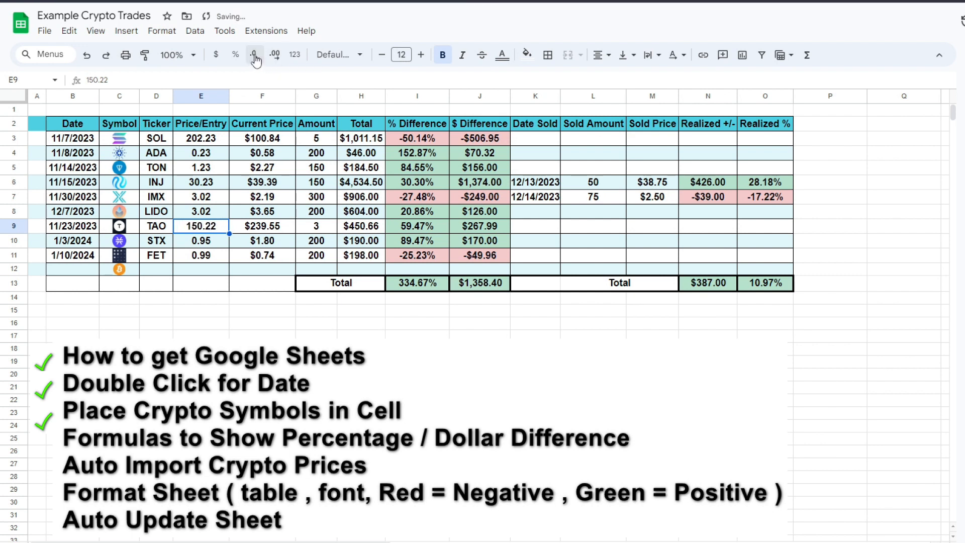
# Inspect the formulas for dollar difference, realized gains, realized percentage and the unrealized total
pyautogui.click(475, 257)
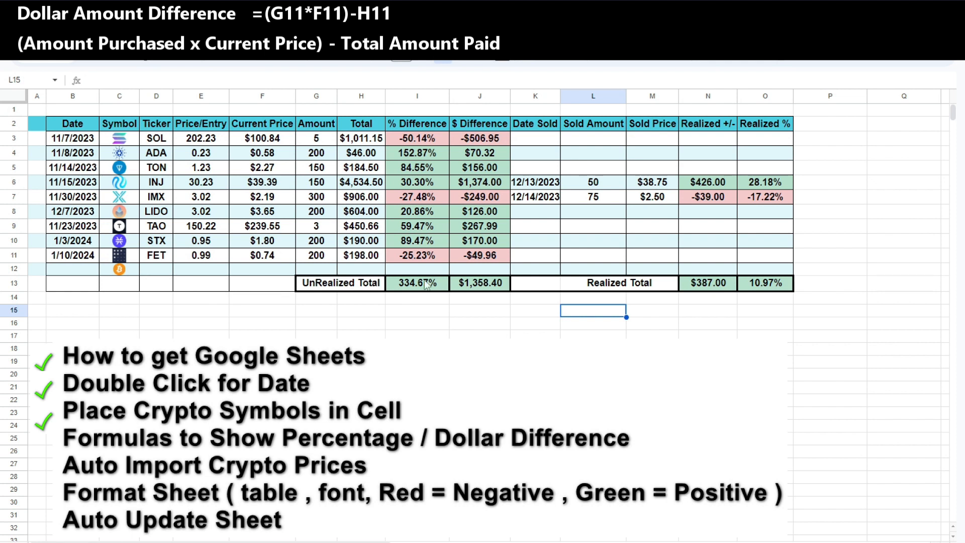
pyautogui.click(711, 182)
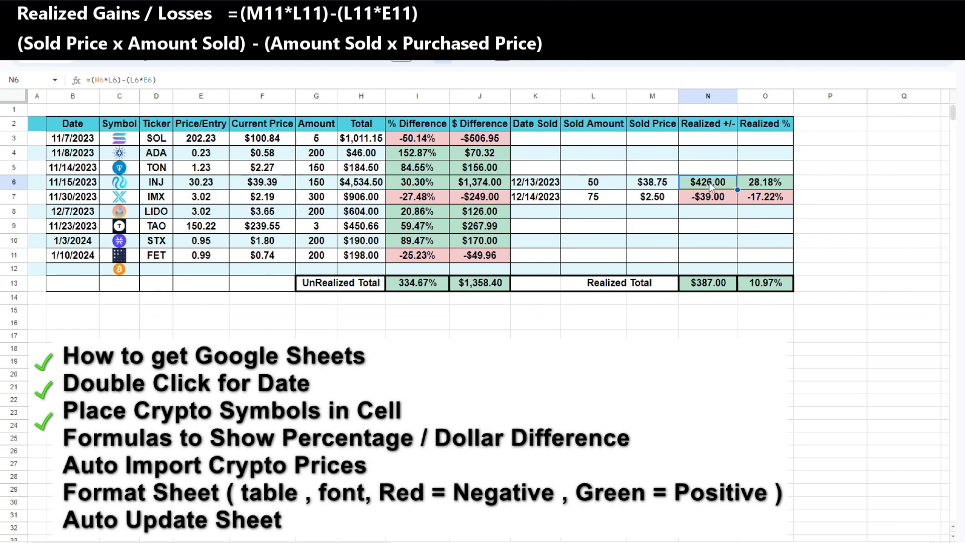
pyautogui.click(765, 185)
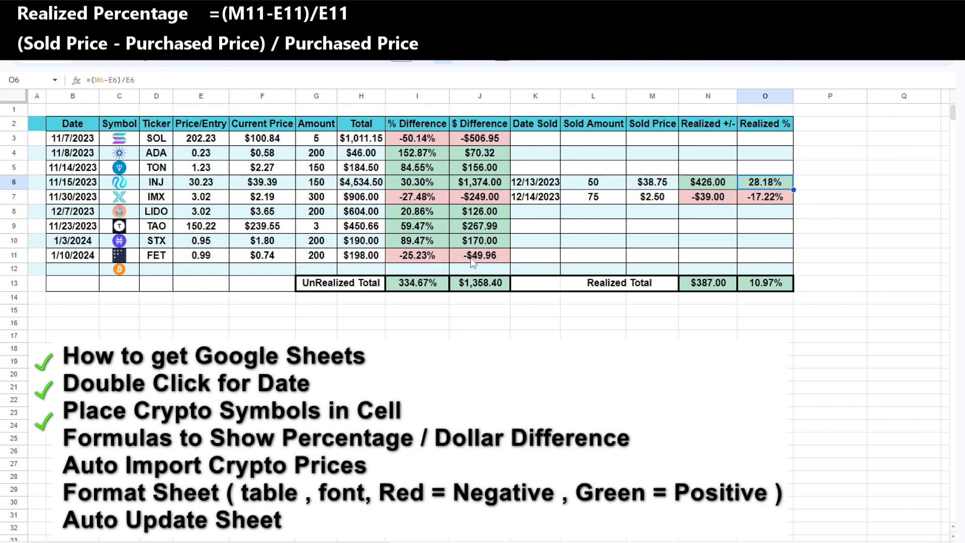
pyautogui.click(394, 290)
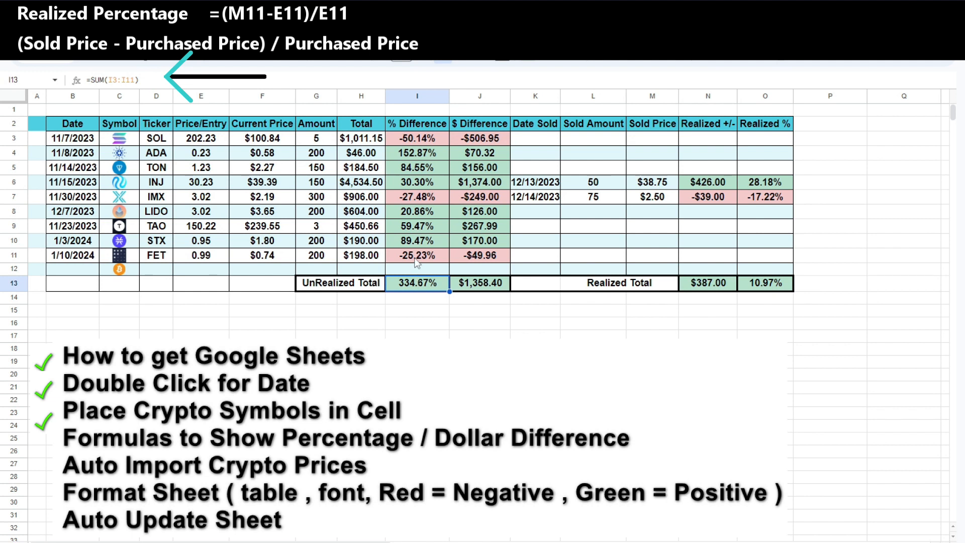
# Insert a new row above row 12
pyautogui.click(12, 269)
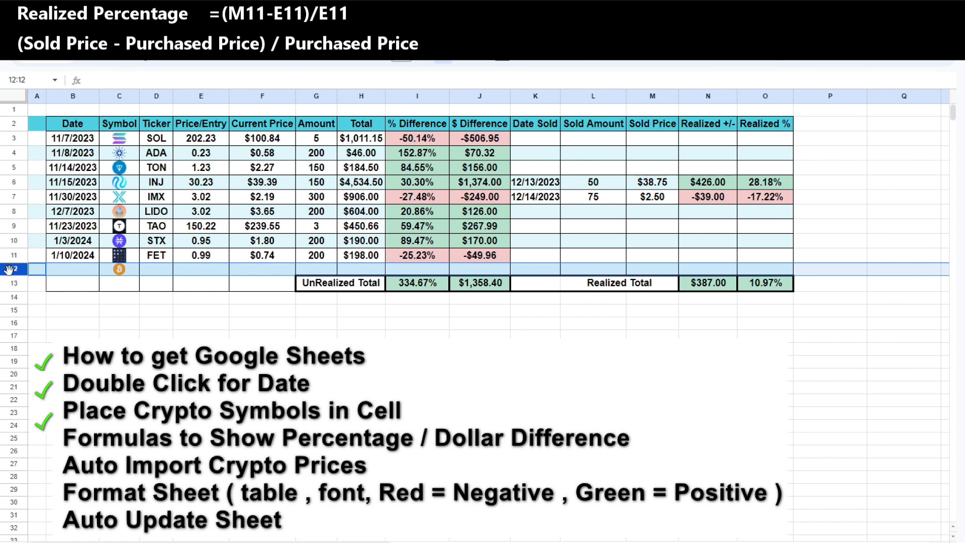
pyautogui.rightClick(10, 270)
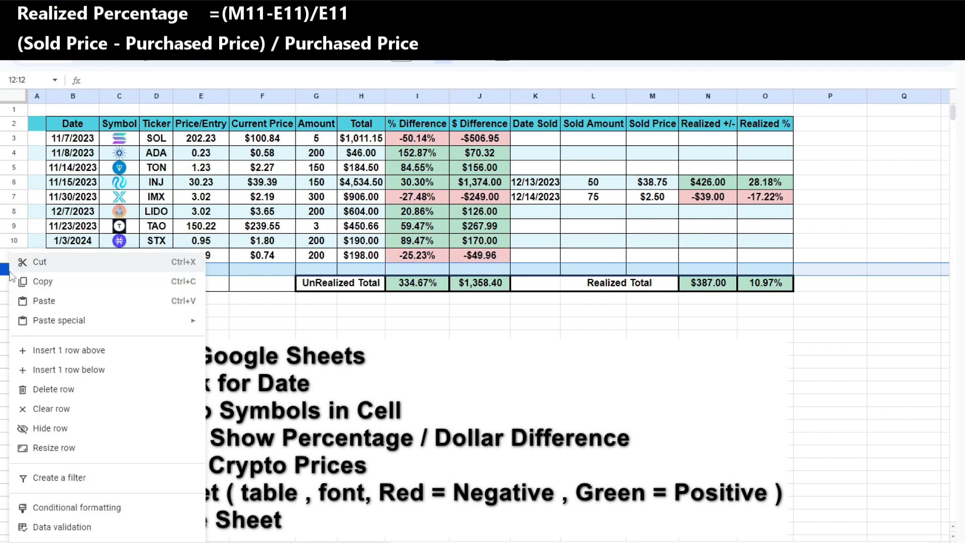
pyautogui.click(89, 351)
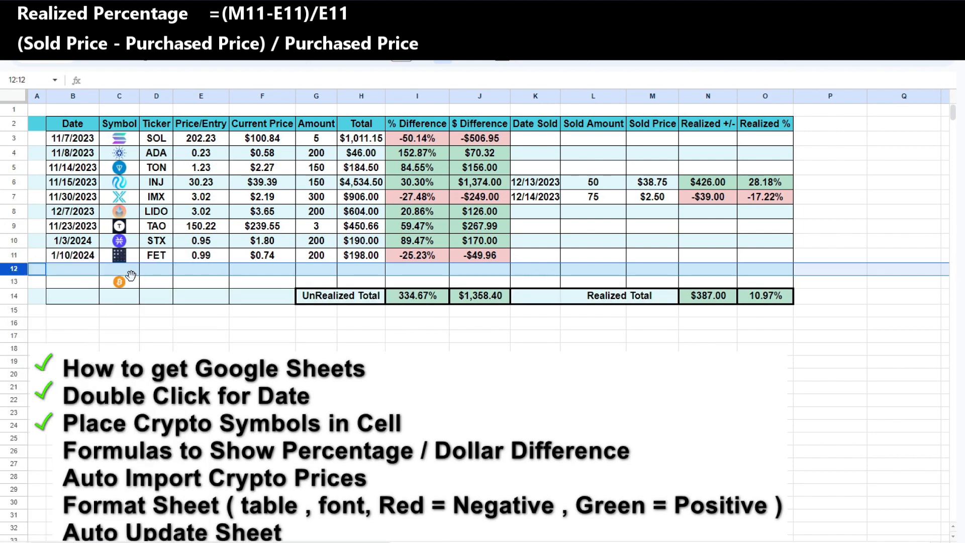
# Change the % Difference total formula in I14 to =SUM(I3:I13)
pyautogui.click(426, 300)
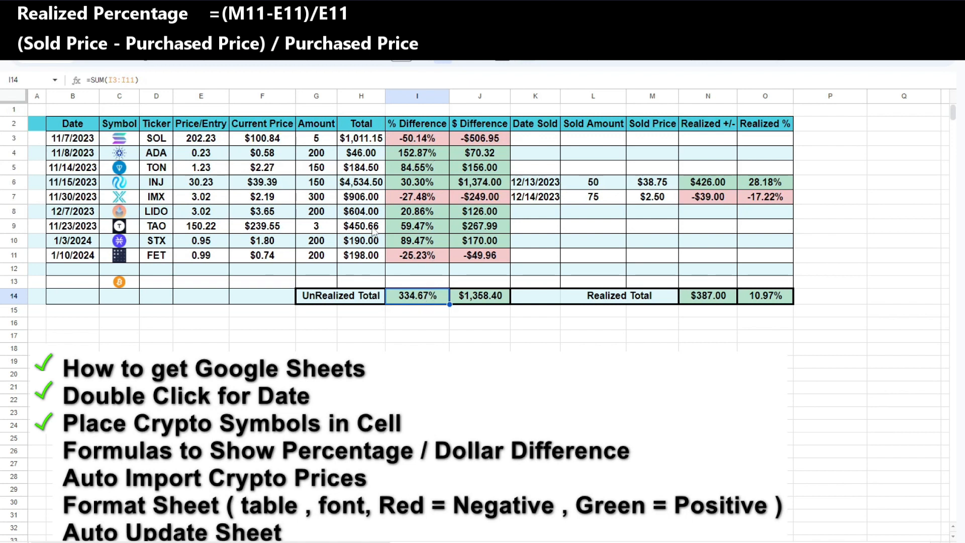
pyautogui.click(133, 80)
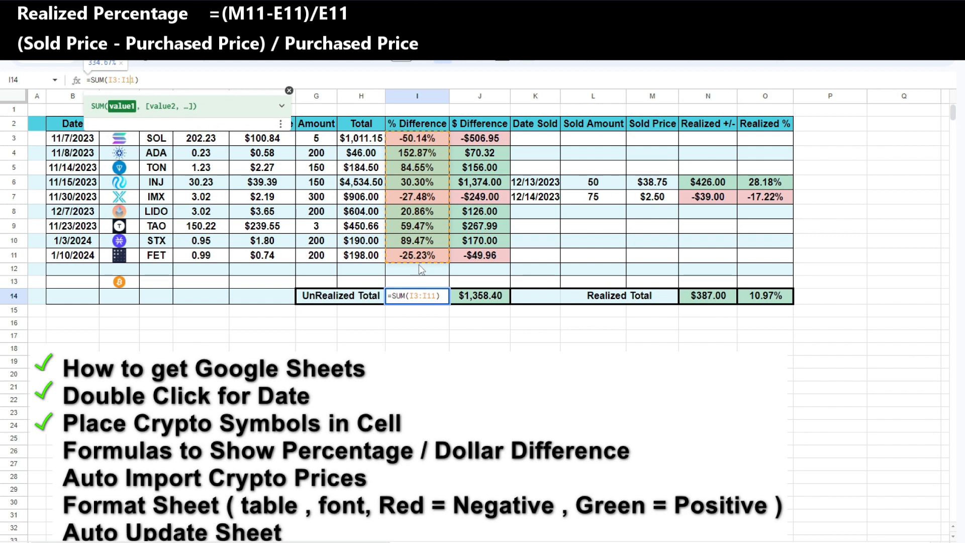
pyautogui.press('Delete')
pyautogui.write('3')
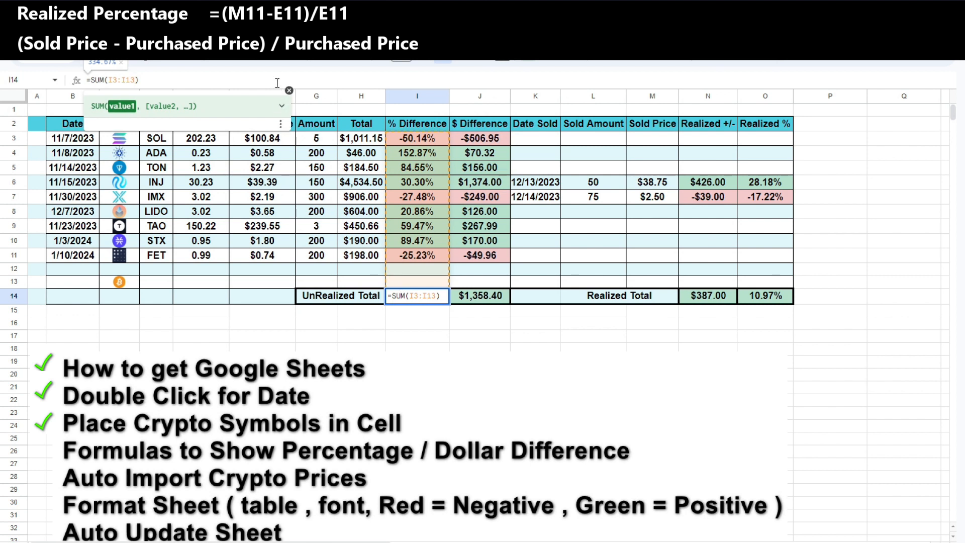
# Change the $ Difference total formula in J14 to =SUM(J3:J13)
pyautogui.doubleClick(500, 296)
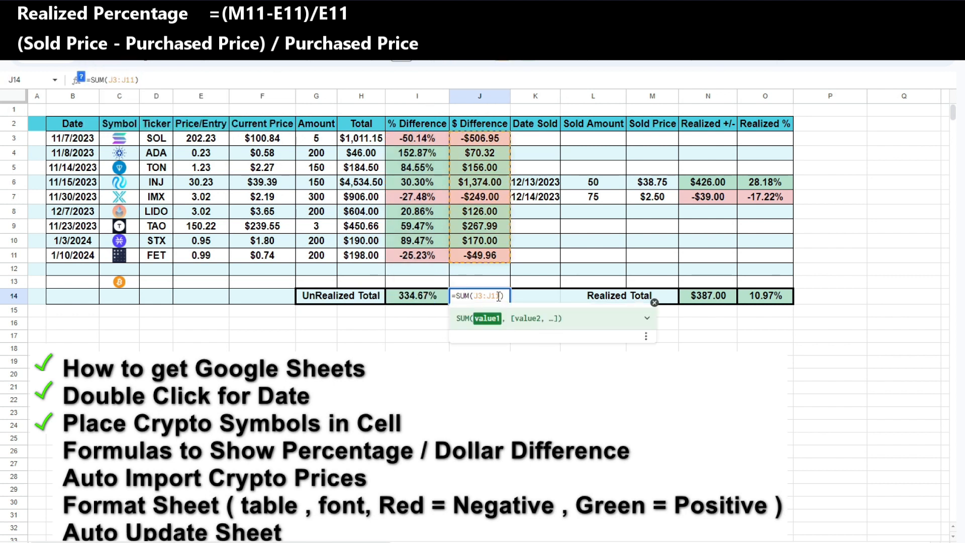
pyautogui.press('Delete')
pyautogui.write('3')
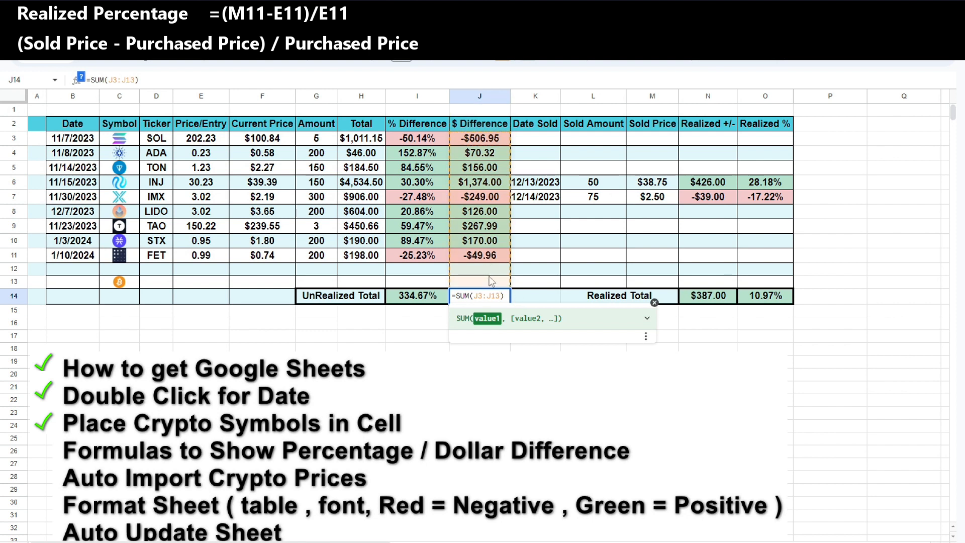
pyautogui.press('Return')
# Review the total formulas in row 14 and the URL and XML helper columns
pyautogui.click(431, 300)
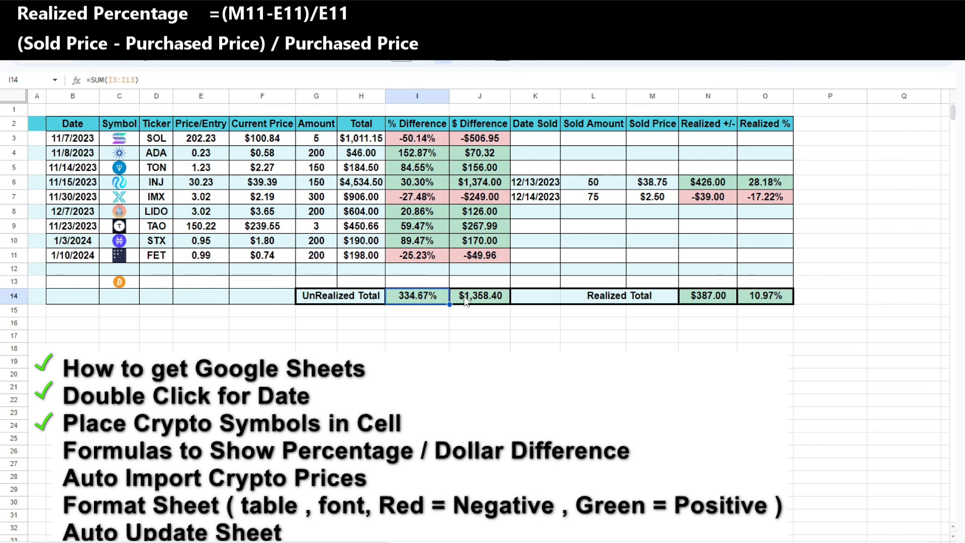
pyautogui.click(709, 297)
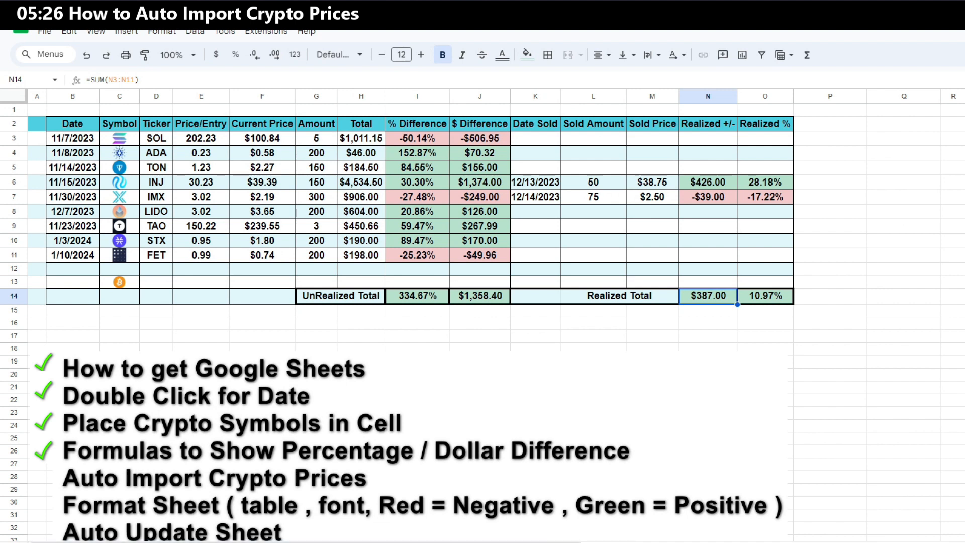
pyautogui.moveTo(581, 542); pyautogui.dragTo(827, 542)
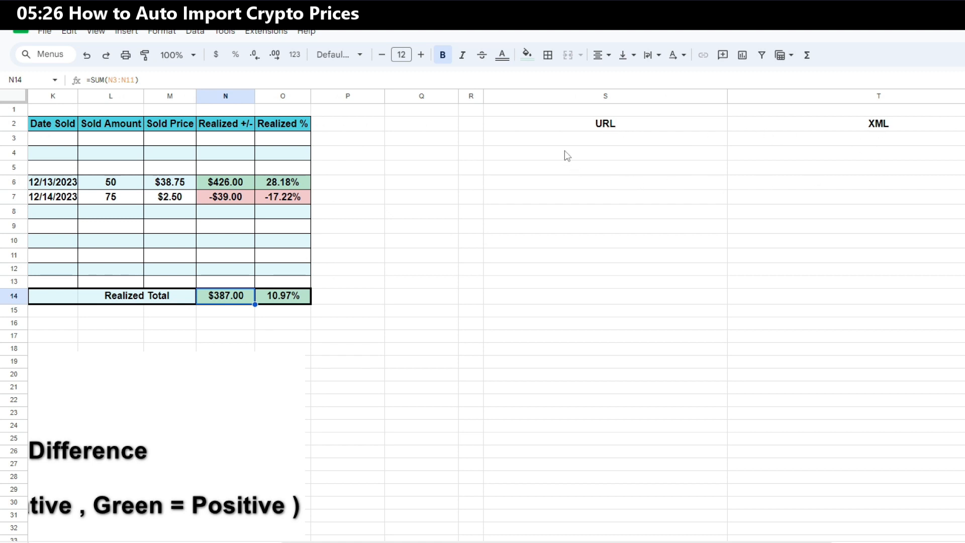
pyautogui.moveTo(578, 161)
pyautogui.moveTo(662, 170)
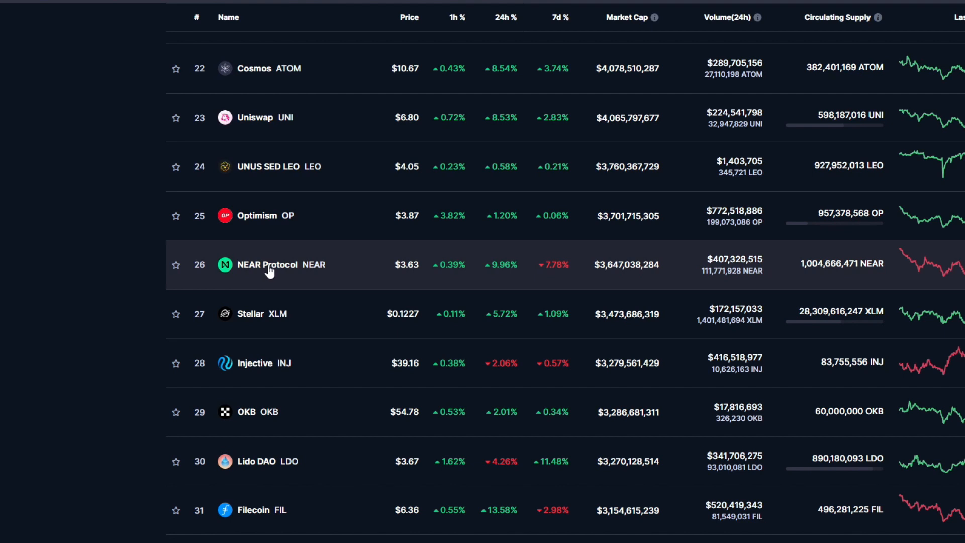
# Open the NEAR Protocol page on CoinMarketCap, inspect its price element, and copy that element's full XPath
pyautogui.click(272, 267)
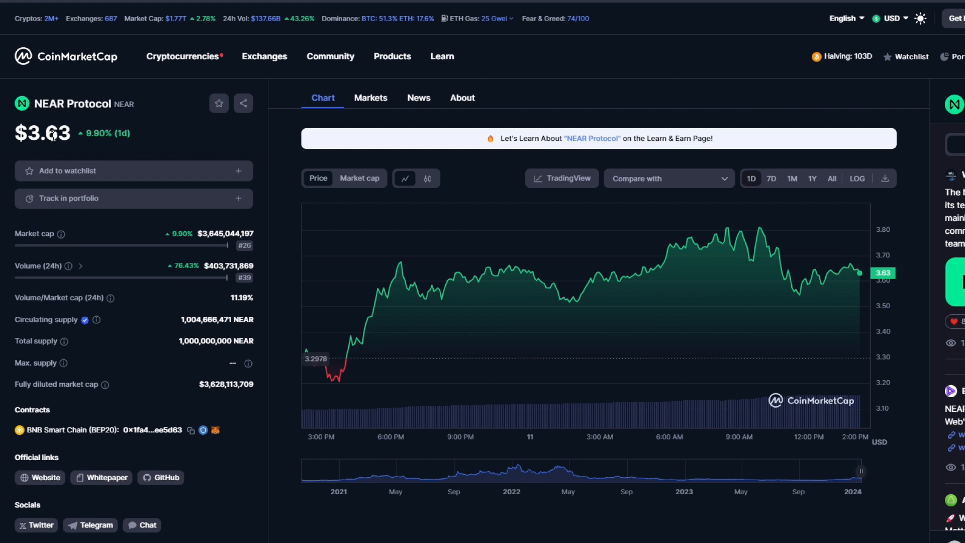
pyautogui.rightClick(51, 136)
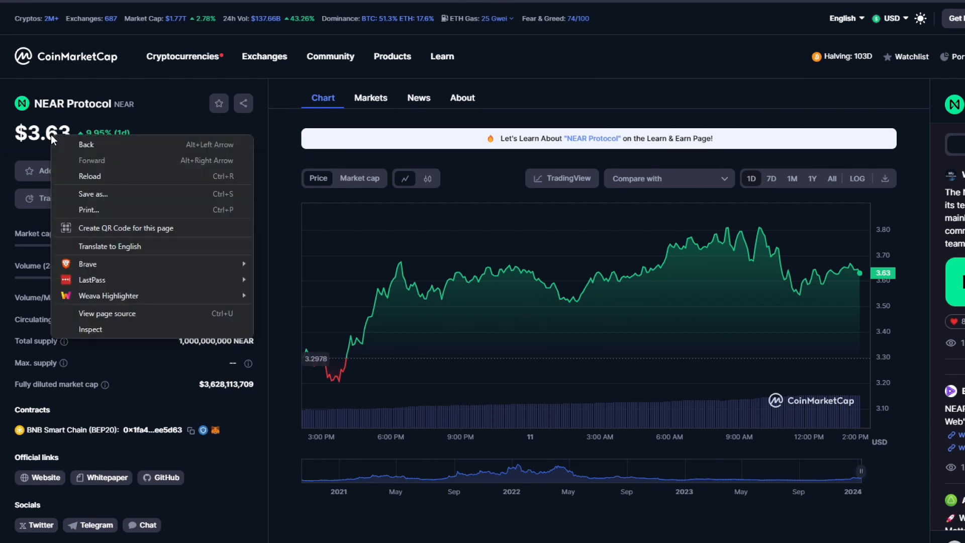
pyautogui.click(101, 328)
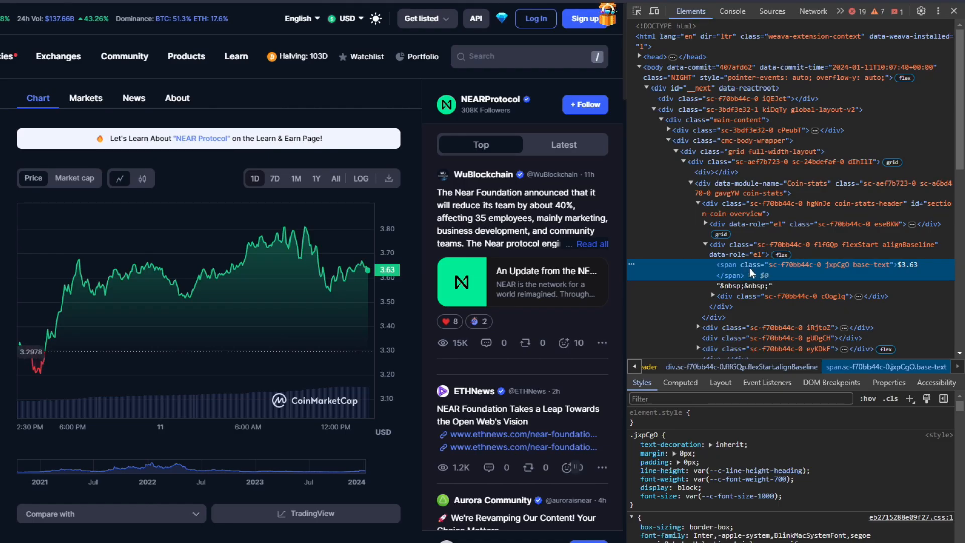
pyautogui.rightClick(749, 268)
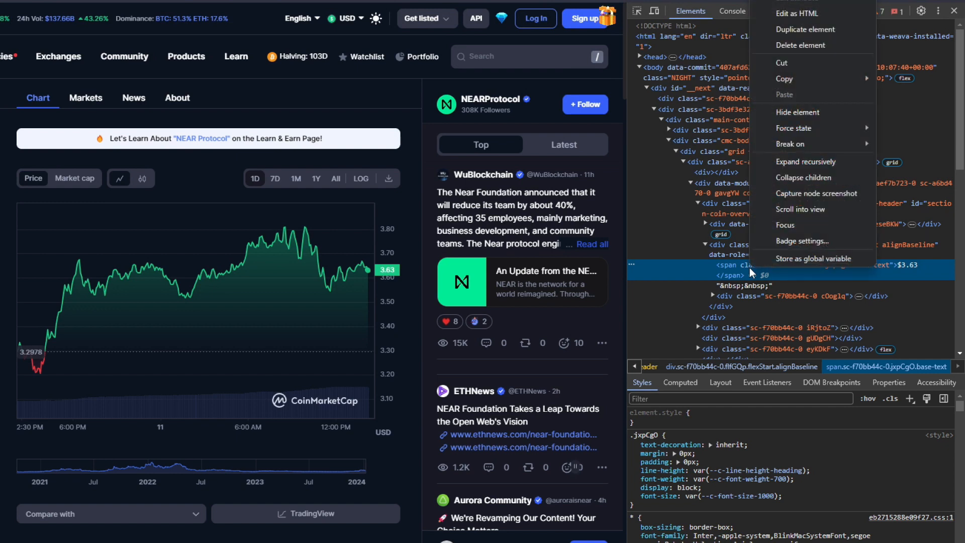
pyautogui.moveTo(783, 93)
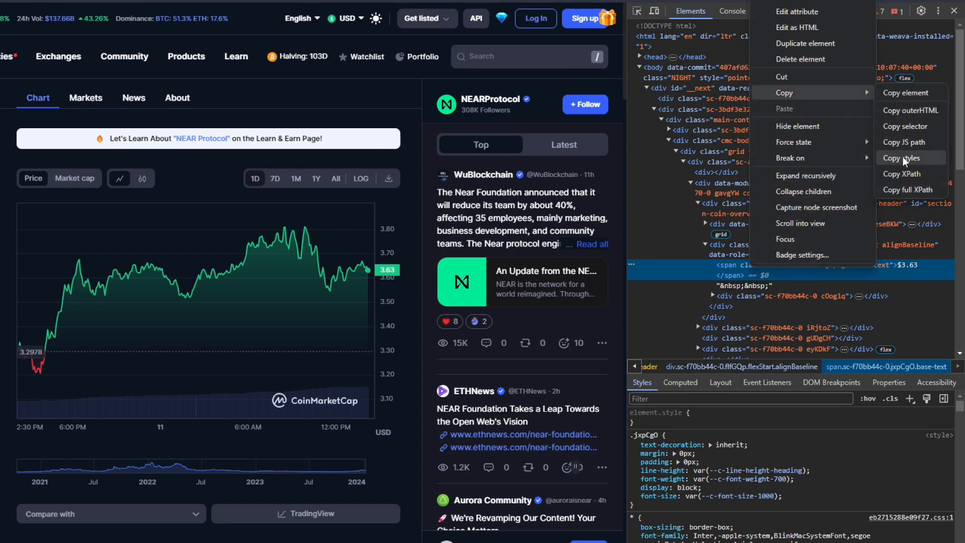
pyautogui.click(898, 188)
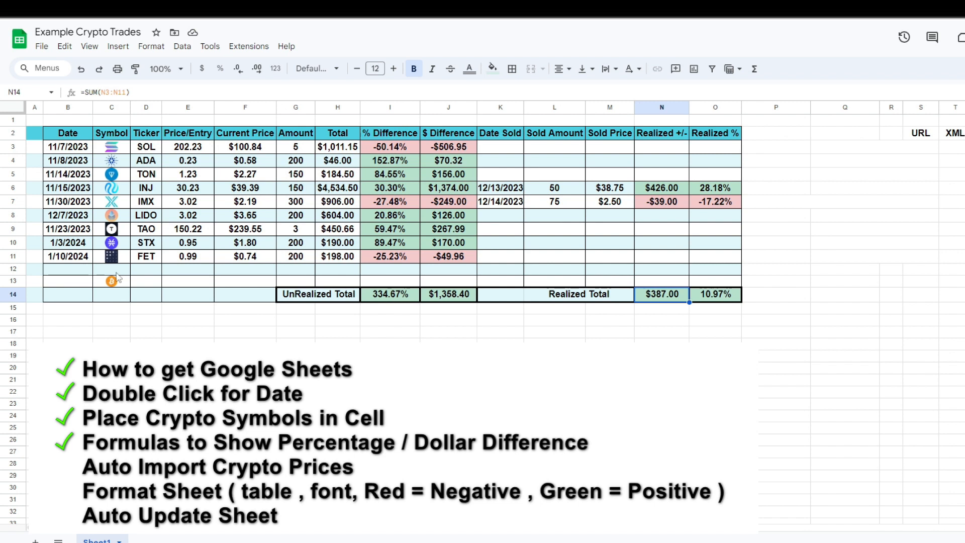
# Paste the copied XPath into cell T12 of the XML column
pyautogui.click(958, 272)
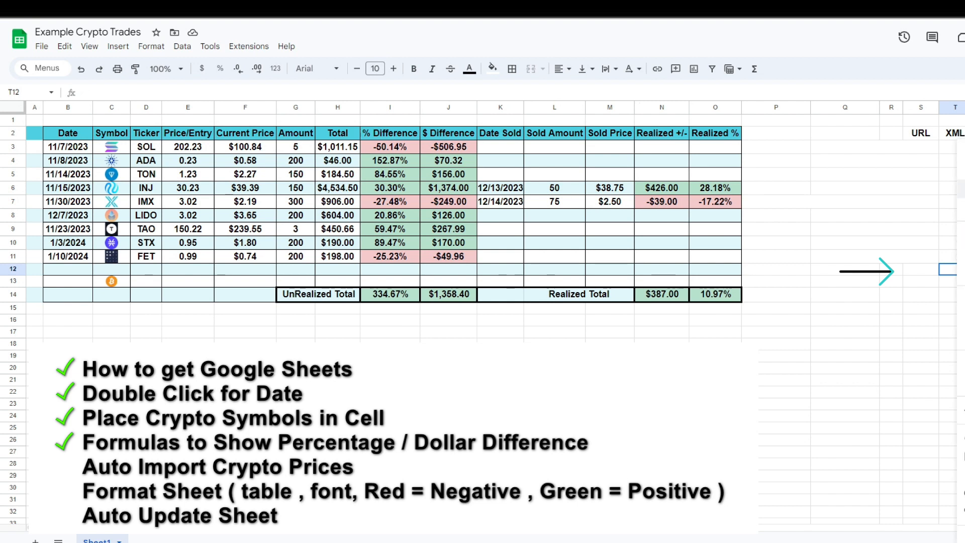
pyautogui.hotkey('ctrl', 'v')
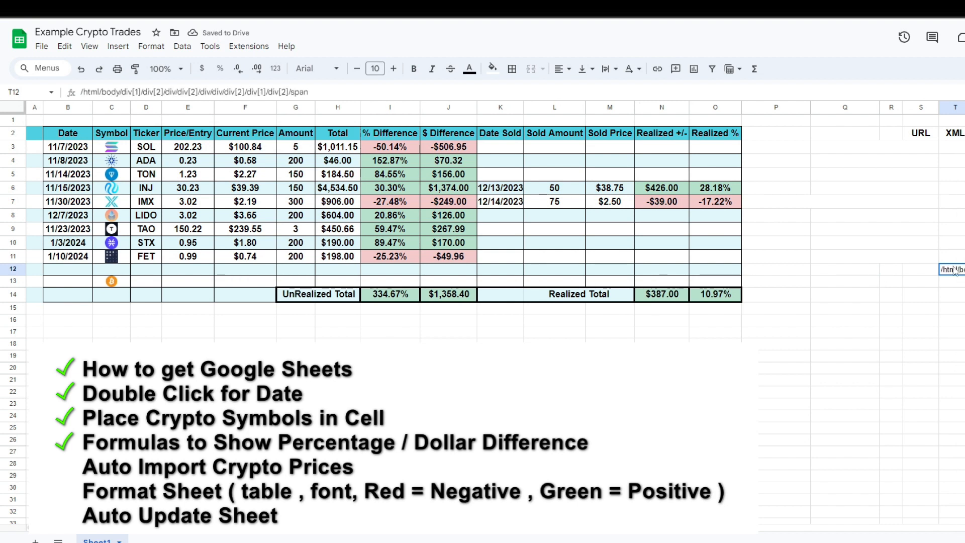
pyautogui.moveTo(936, 205)
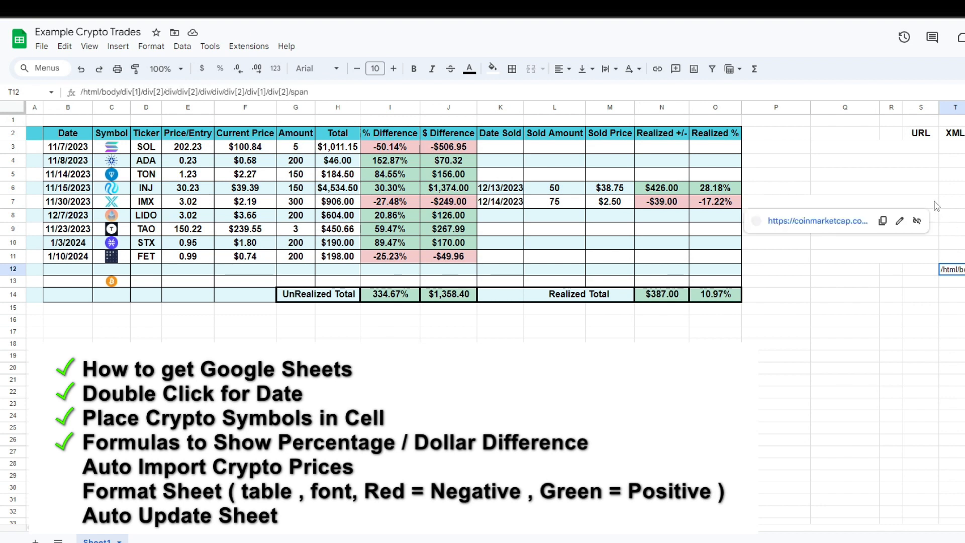
# Copy the NEAR Protocol page URL from the browser address bar
pyautogui.click(302, 9)
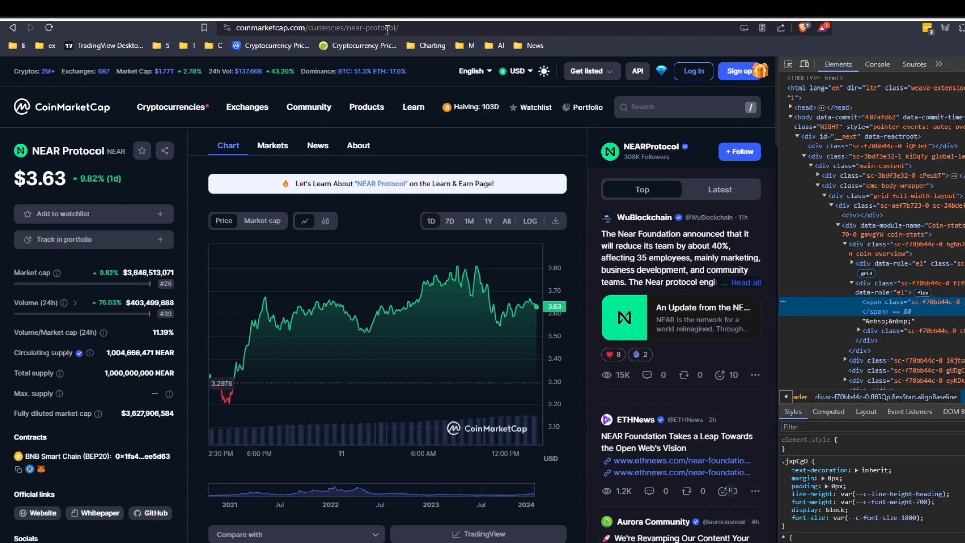
pyautogui.click(387, 29)
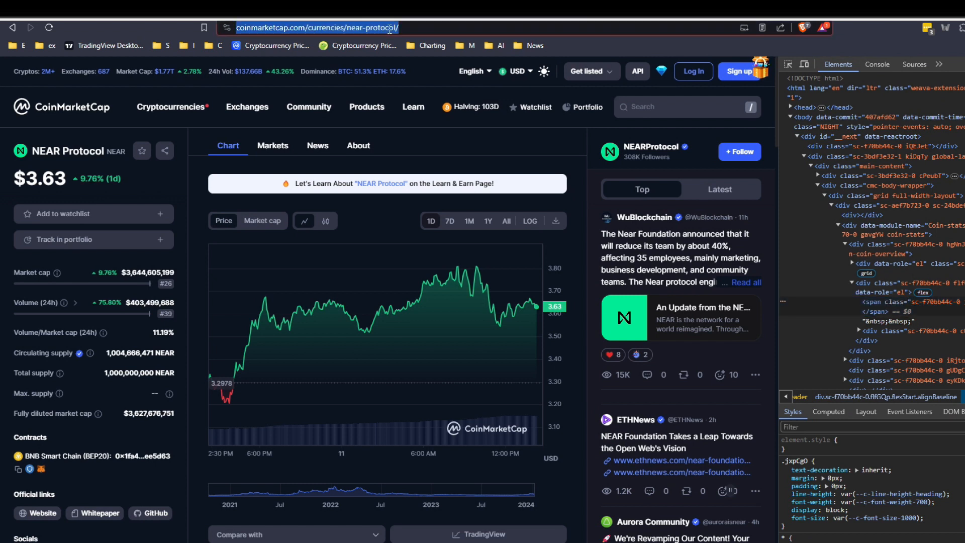
pyautogui.rightClick(388, 28)
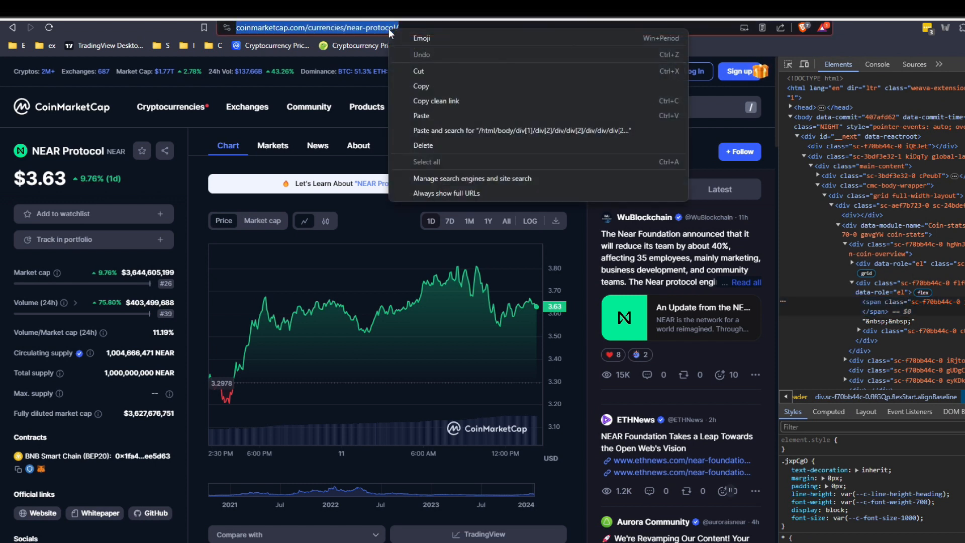
pyautogui.click(418, 86)
# Paste the NEAR Protocol URL into cell S12 of the URL column
pyautogui.click(367, 13)
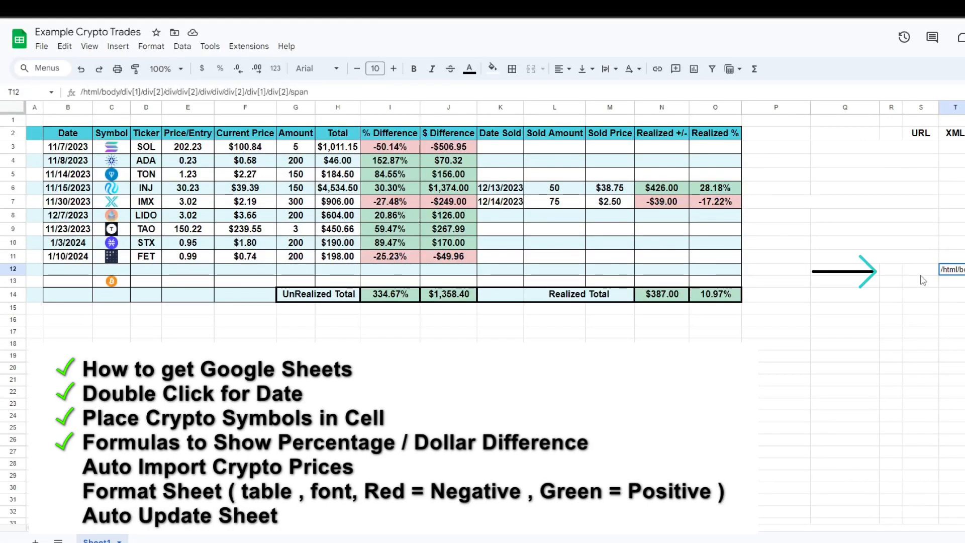
pyautogui.click(920, 271)
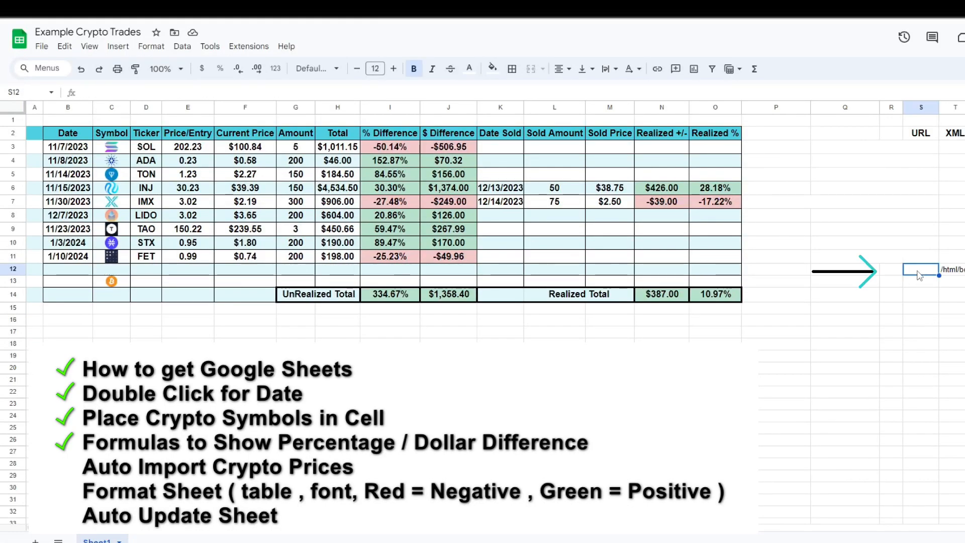
pyautogui.hotkey('ctrl', 'v')
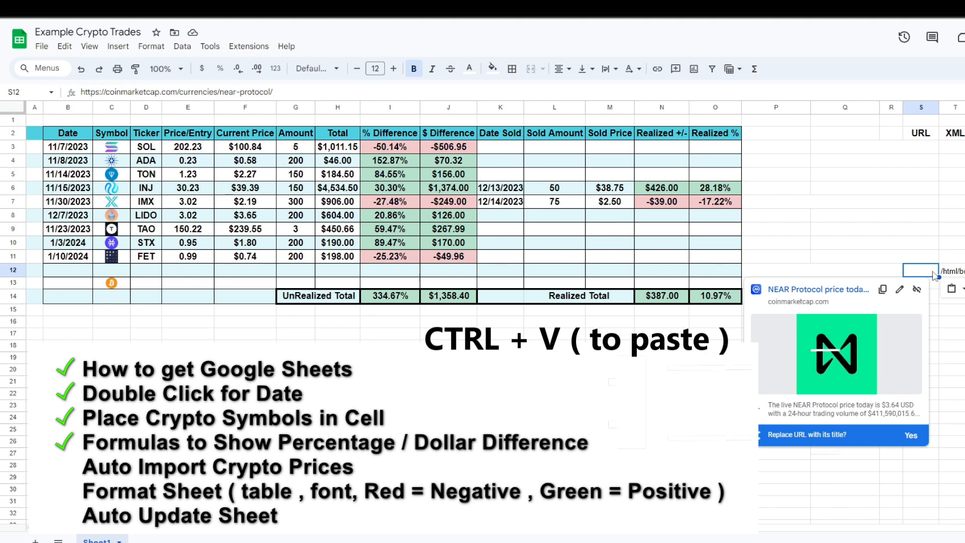
# Change the text colour of cells T11 through T20
pyautogui.click(958, 377)
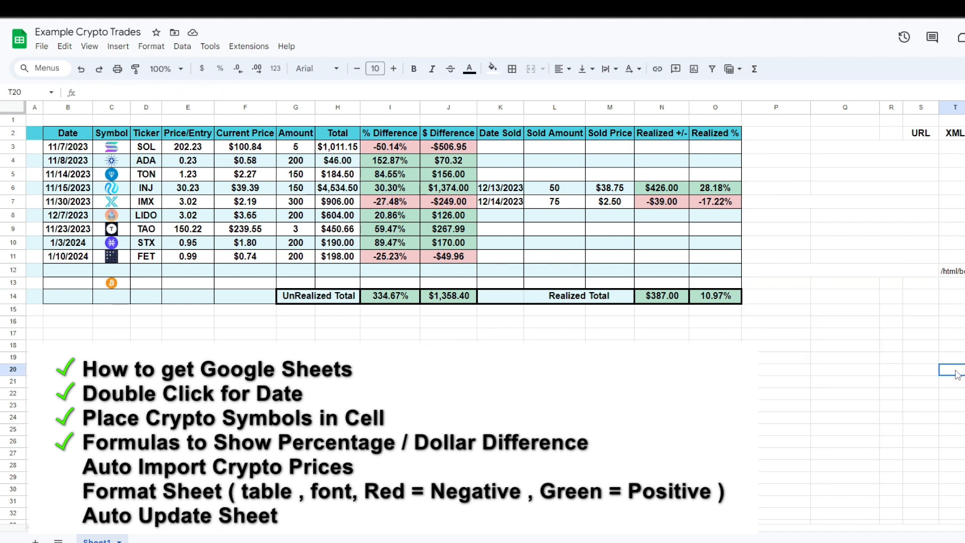
pyautogui.moveTo(958, 374); pyautogui.dragTo(957, 256)
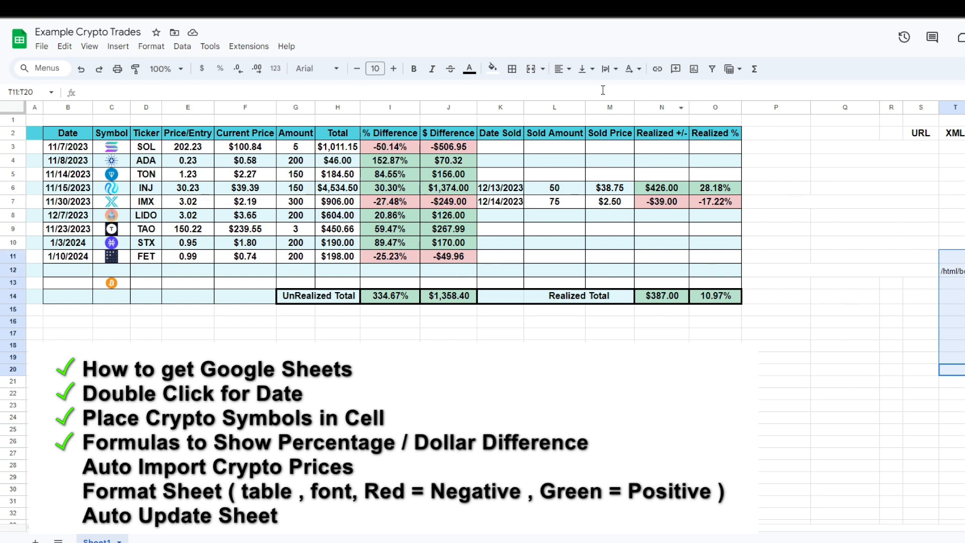
pyautogui.click(469, 69)
pyautogui.click(586, 109)
pyautogui.click(900, 381)
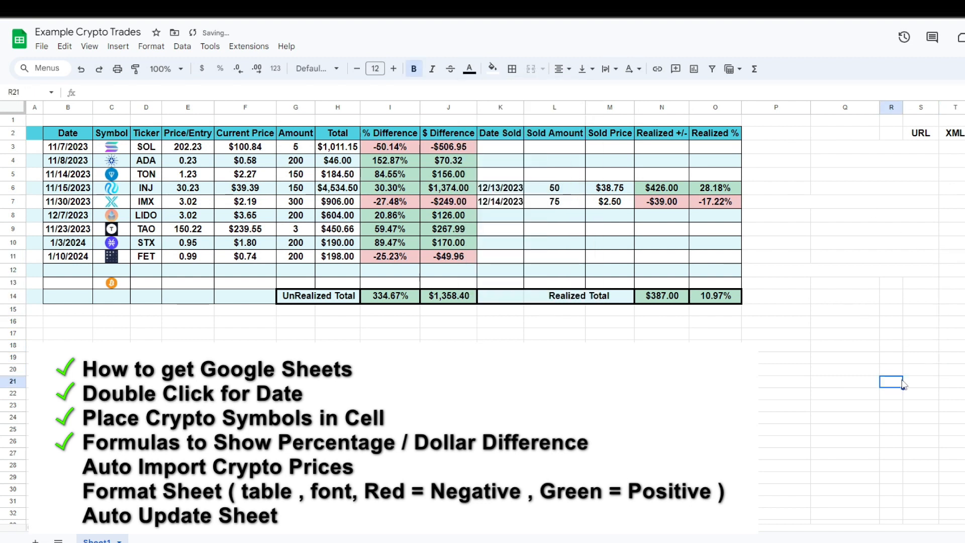
# Pick 1/11/2024 as the date in cell B12
pyautogui.click(78, 275)
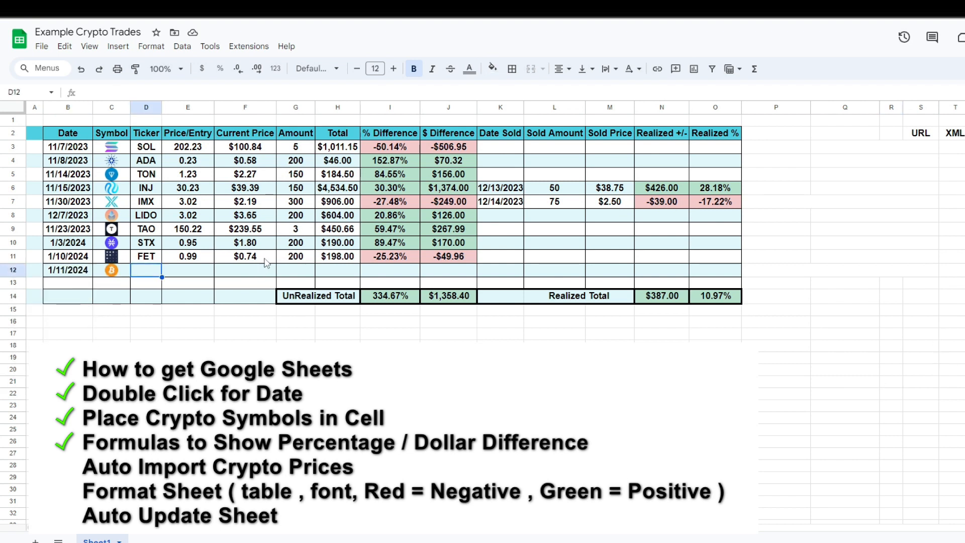
pyautogui.click(267, 261)
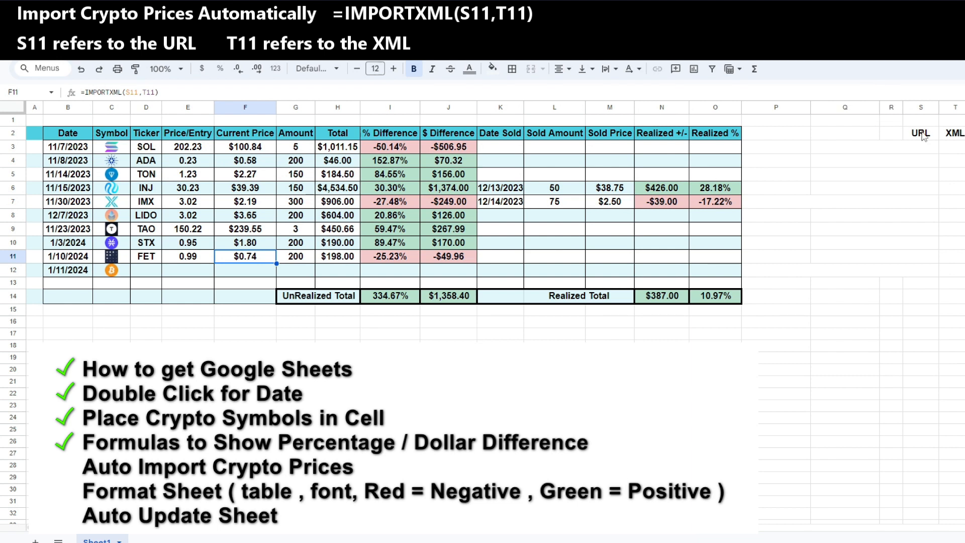
# Enter =IMPORTXML(S12,T12) in F12 to import the current NEAR price
pyautogui.click(246, 275)
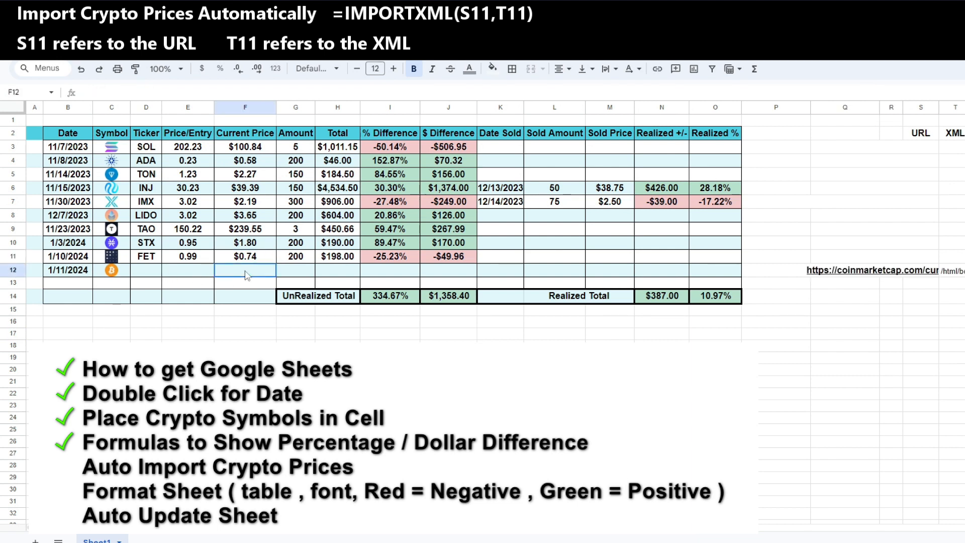
pyautogui.write('=impor')
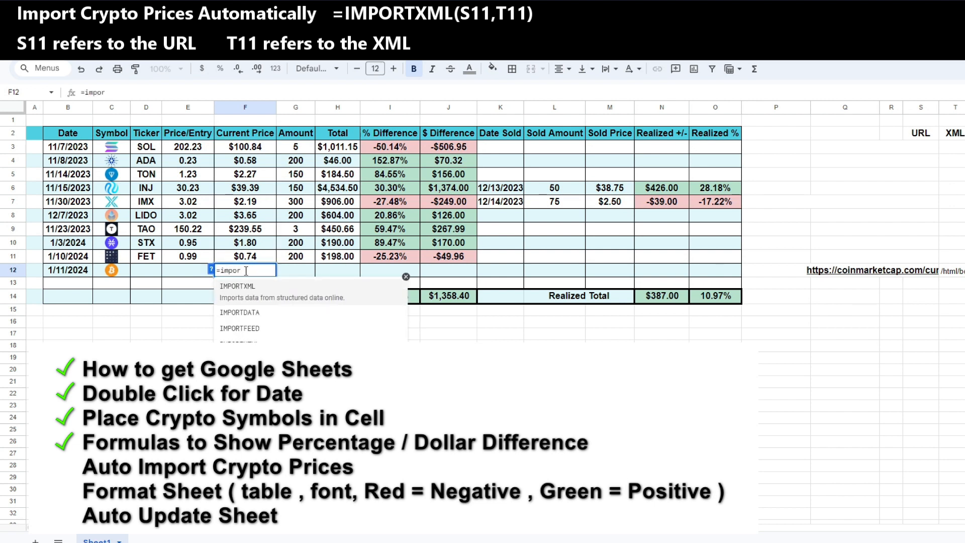
pyautogui.click(243, 287)
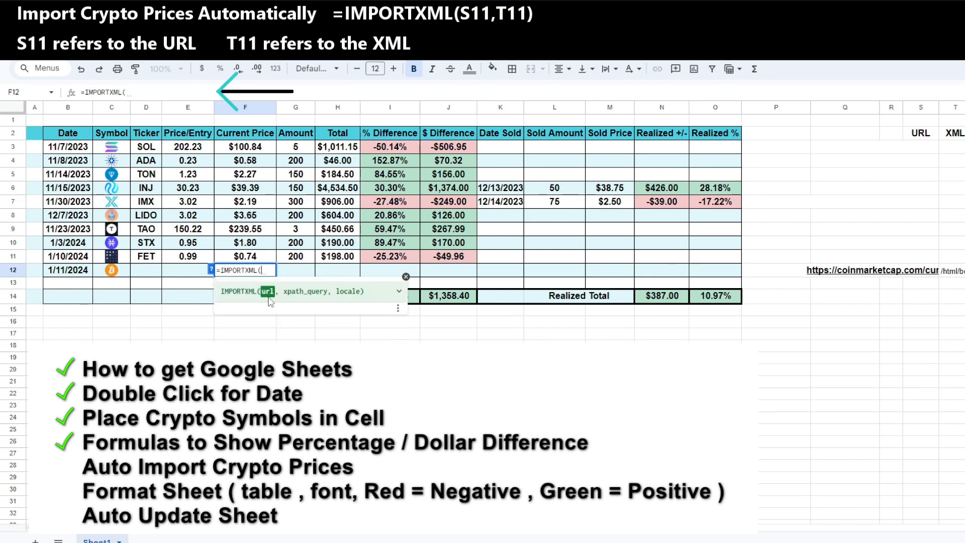
pyautogui.click(928, 271)
pyautogui.write(',')
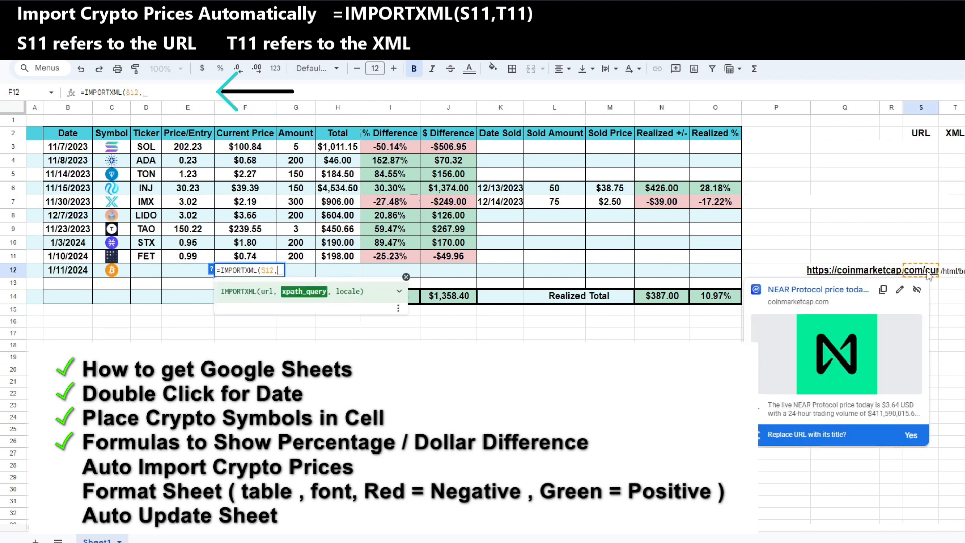
pyautogui.click(958, 271)
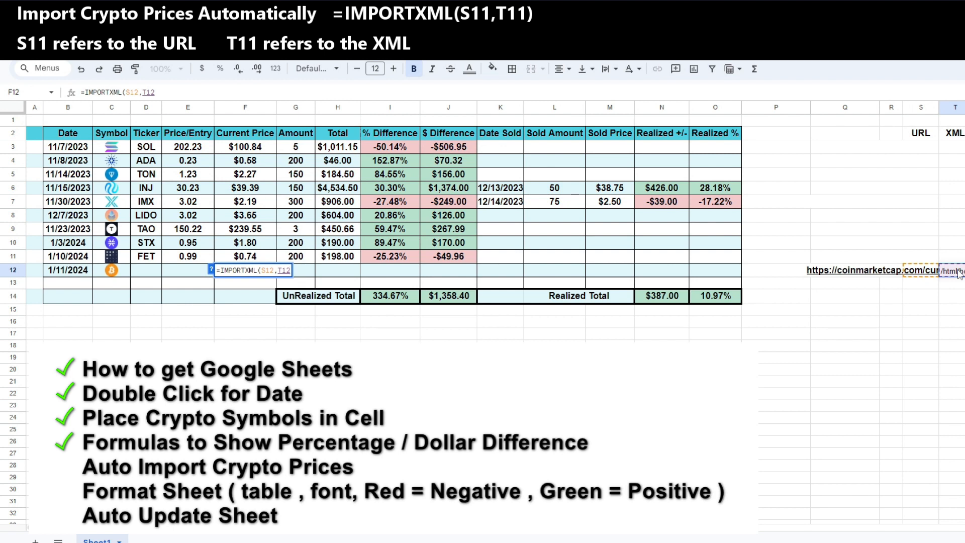
pyautogui.write(')')
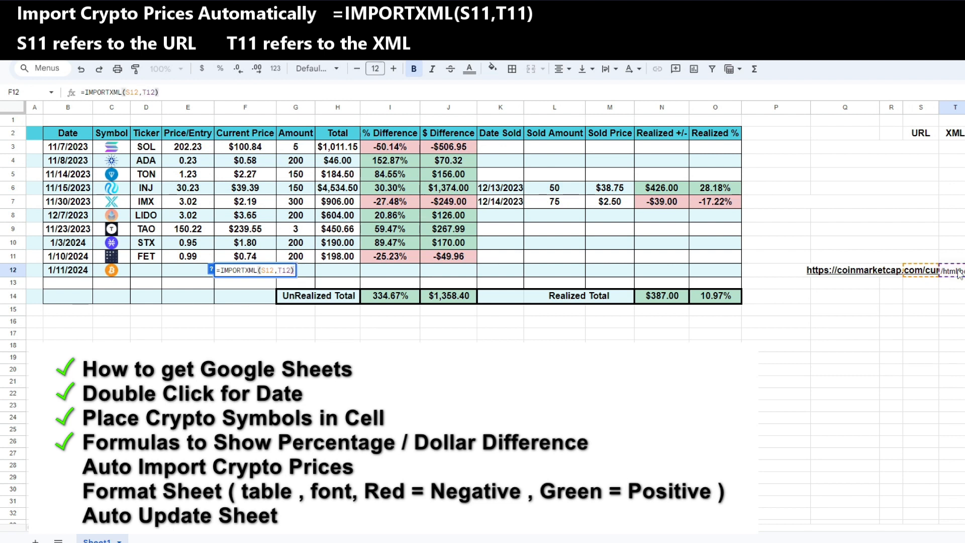
pyautogui.press('Return')
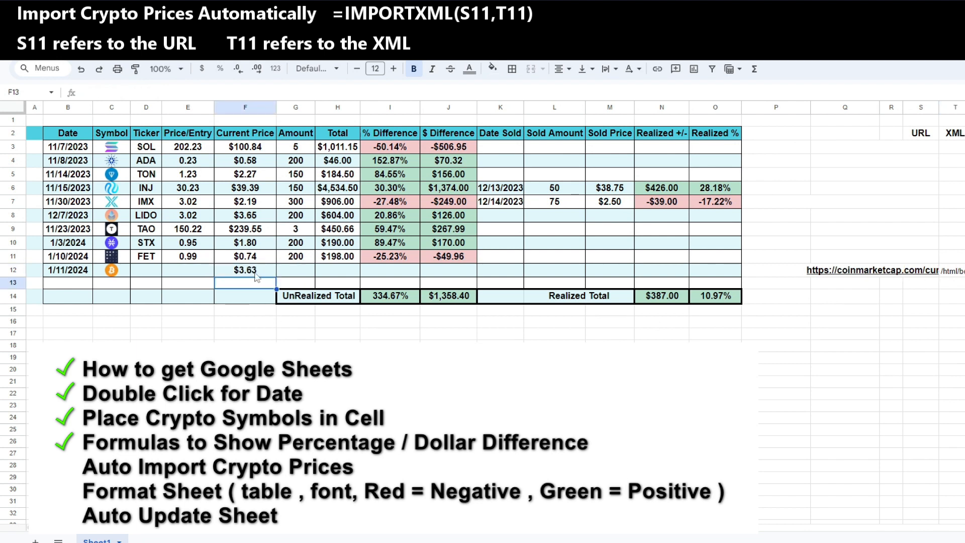
# Fill row 12 with the NEAR logo, ticker NEAR, entry price 3.6 and amount 100
pyautogui.click(224, 274)
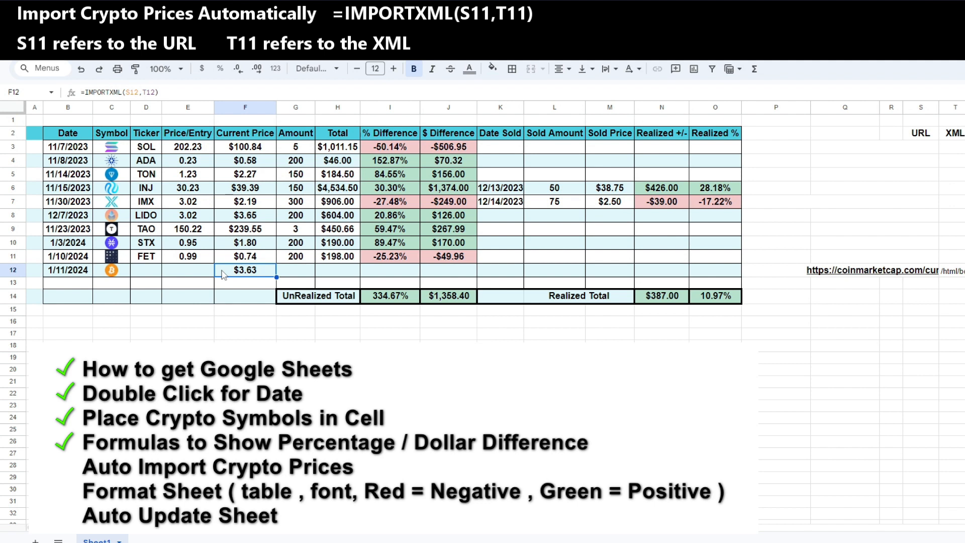
pyautogui.click(123, 276)
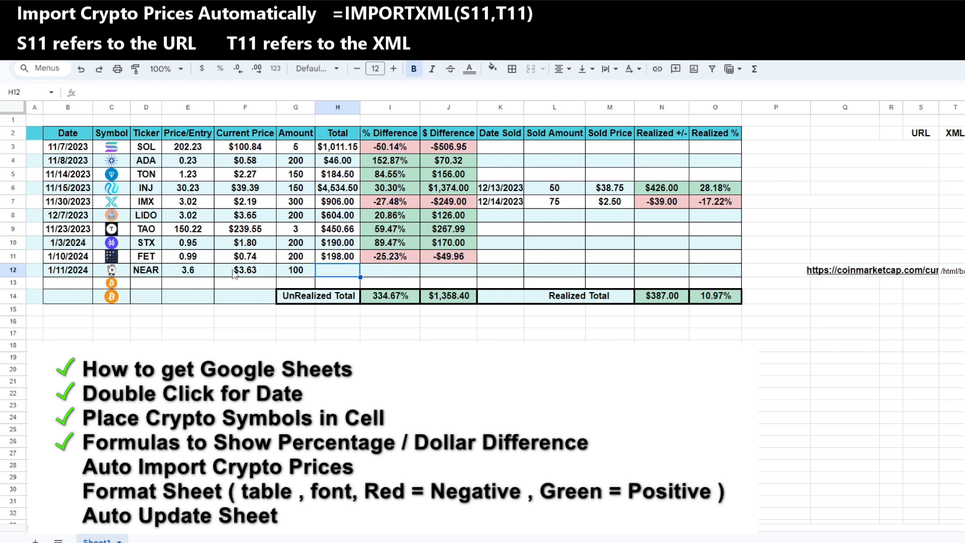
# Copy the Total formula from H11 down to H12
pyautogui.click(340, 260)
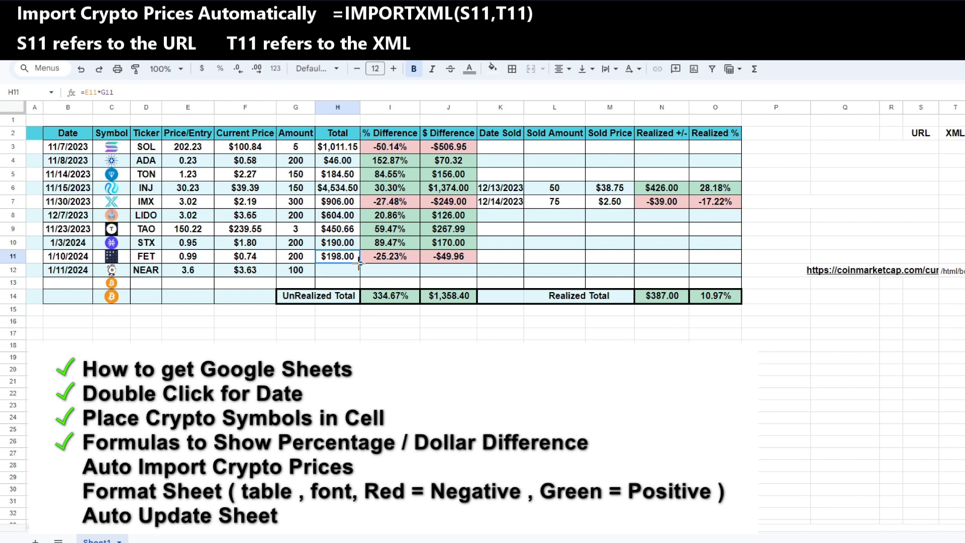
pyautogui.moveTo(360, 263); pyautogui.dragTo(358, 273)
pyautogui.moveTo(359, 273); pyautogui.dragTo(360, 275)
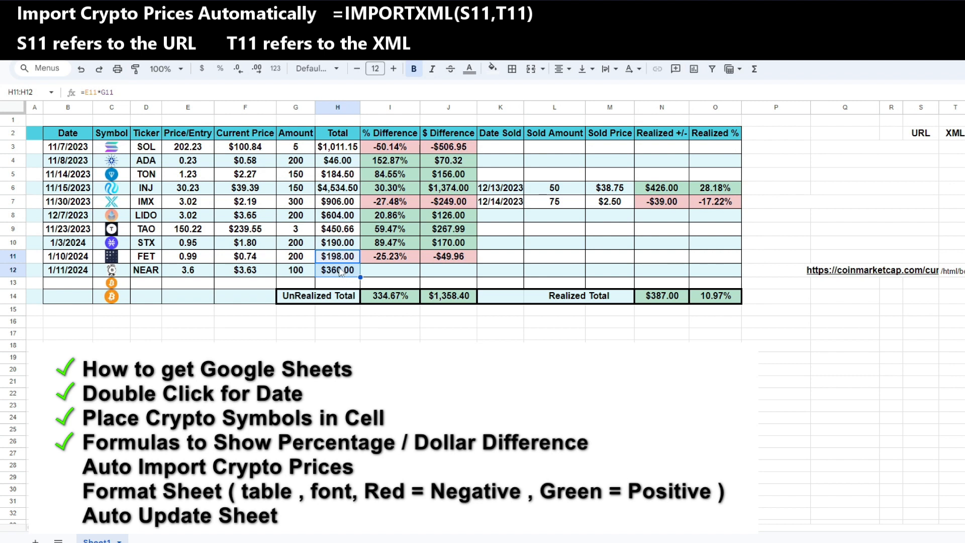
# Fill the % Difference and $ Difference formulas from row 11 down into row 12
pyautogui.click(416, 258)
pyautogui.moveTo(421, 263); pyautogui.dragTo(420, 274)
pyautogui.click(451, 261)
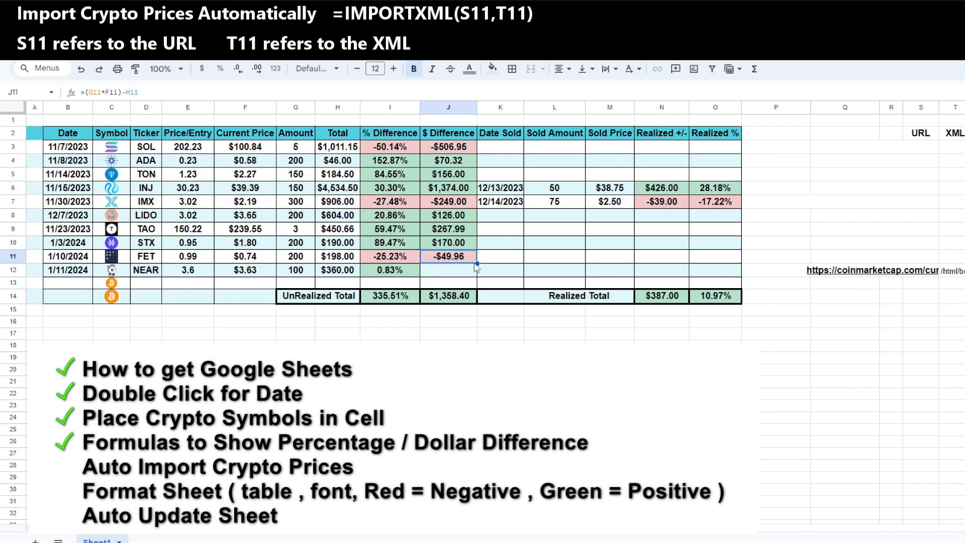
pyautogui.moveTo(478, 261); pyautogui.dragTo(478, 276)
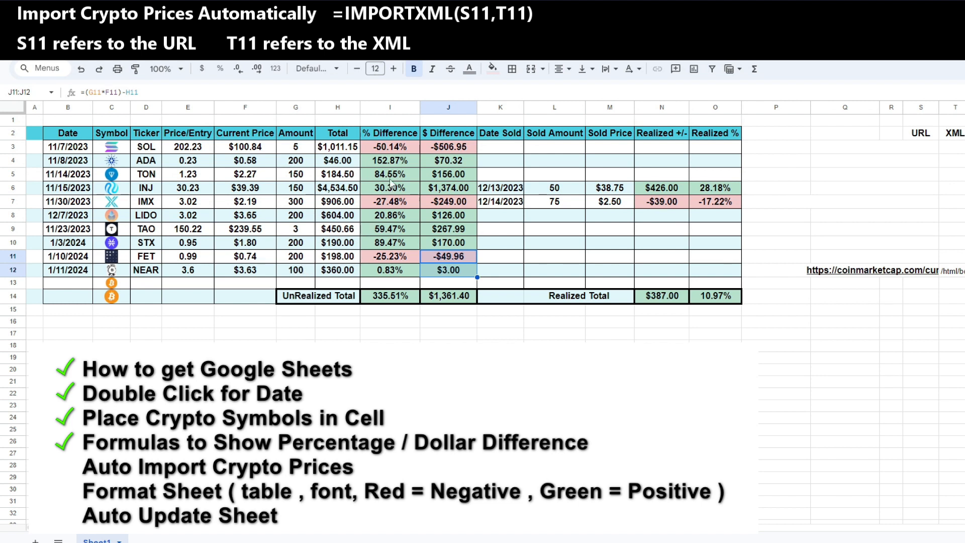
# Fill the Realized +/- formula from N7 down through N12, dismissing the autofill suggestion
pyautogui.click(680, 205)
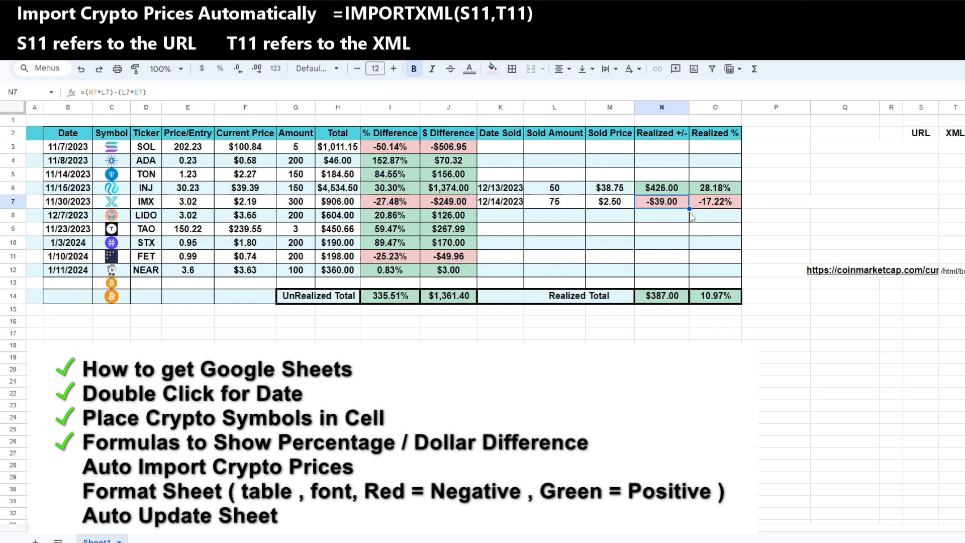
pyautogui.moveTo(689, 208); pyautogui.dragTo(691, 281)
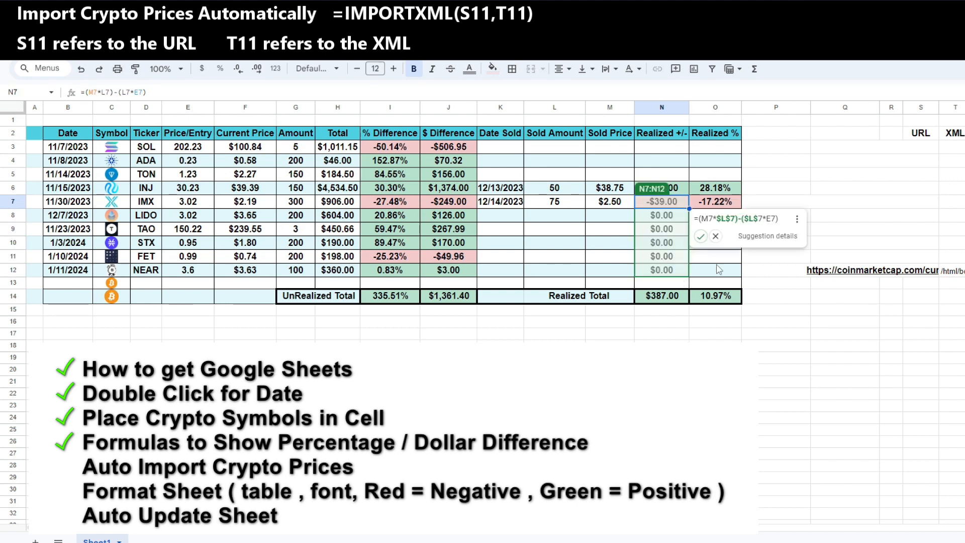
pyautogui.click(716, 236)
# Fill the Realized % formula from O7 down through O12
pyautogui.click(727, 202)
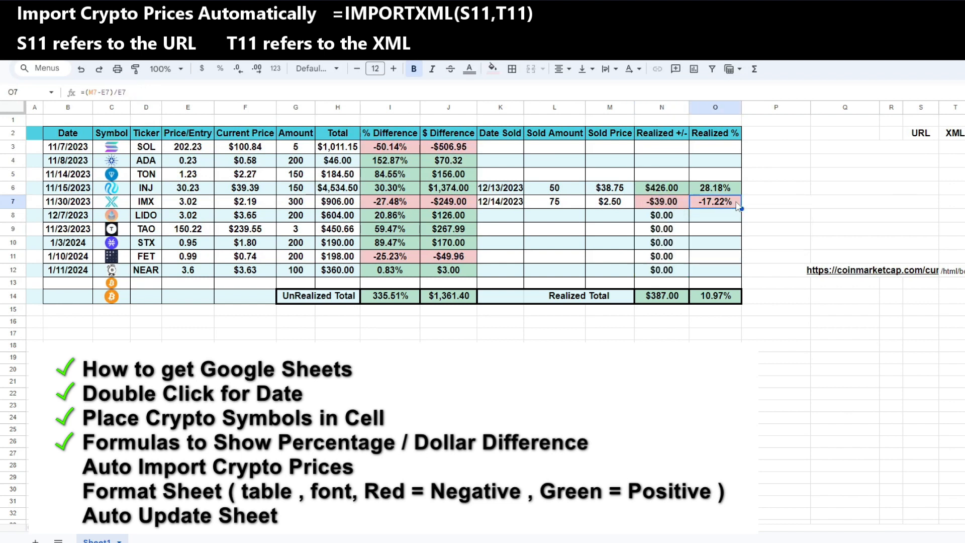
pyautogui.moveTo(742, 208); pyautogui.dragTo(742, 276)
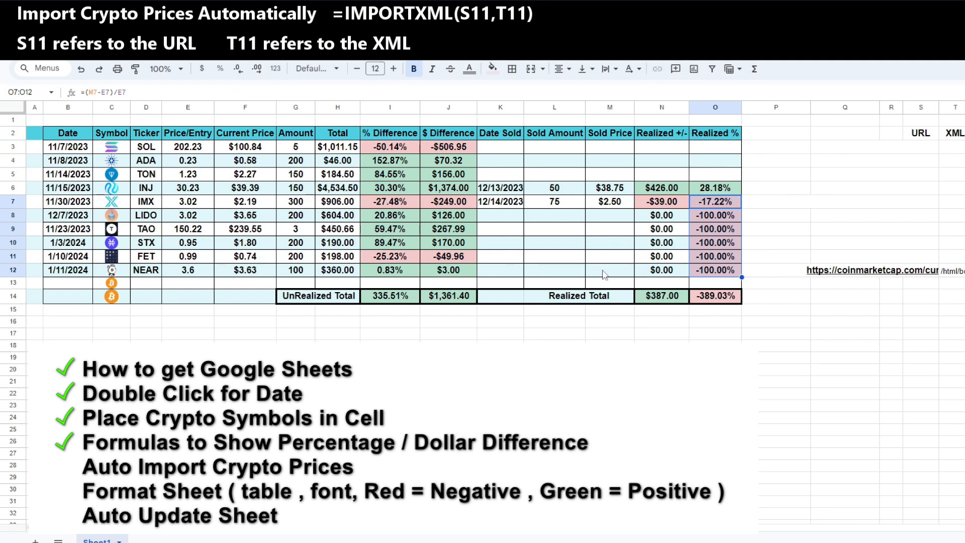
# Enter sold amount 25 and sold price 4.23 for the NEAR row
pyautogui.click(583, 275)
pyautogui.write('25')
pyautogui.press('Tab')
pyautogui.write('4.23')
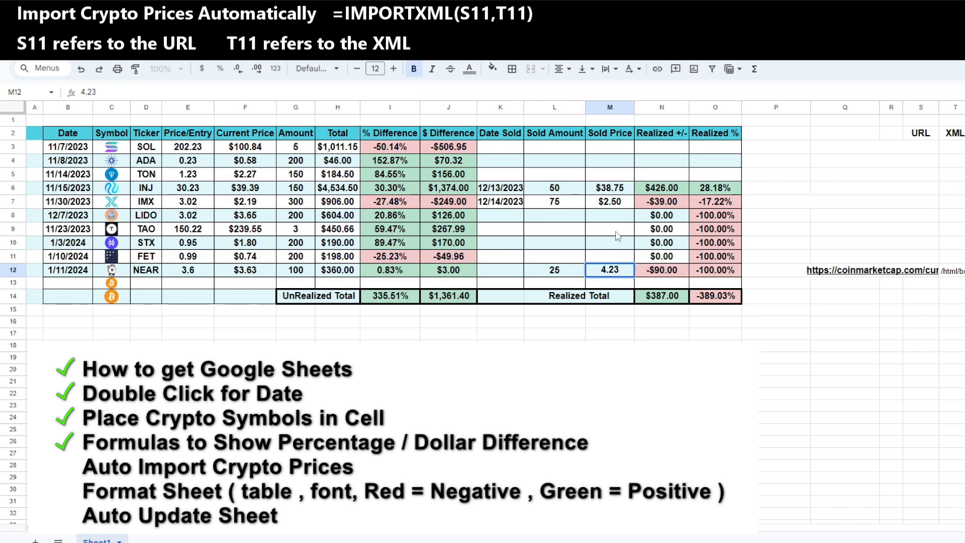
# Clear the Realized +/- and Realized % formulas in rows 8 through 10
pyautogui.click(615, 258)
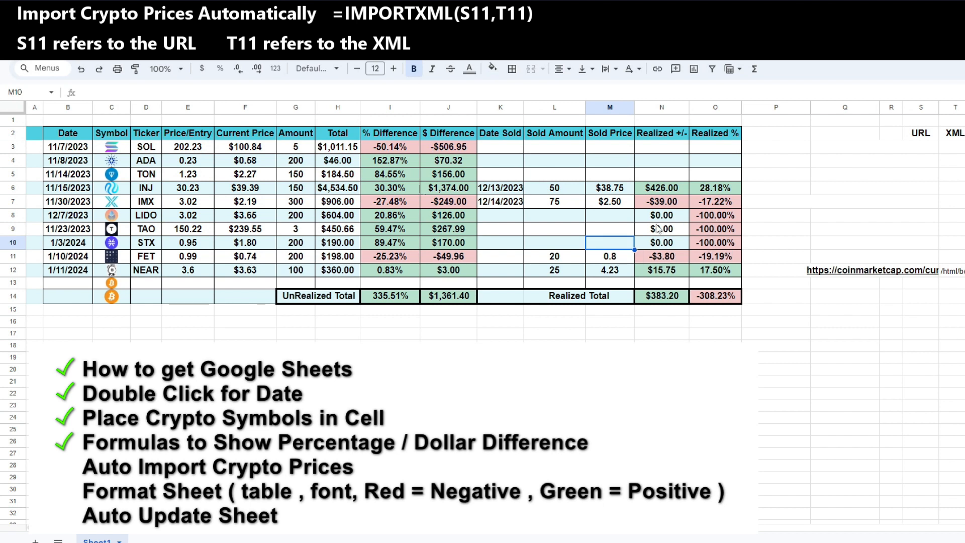
pyautogui.moveTo(643, 219); pyautogui.dragTo(716, 245)
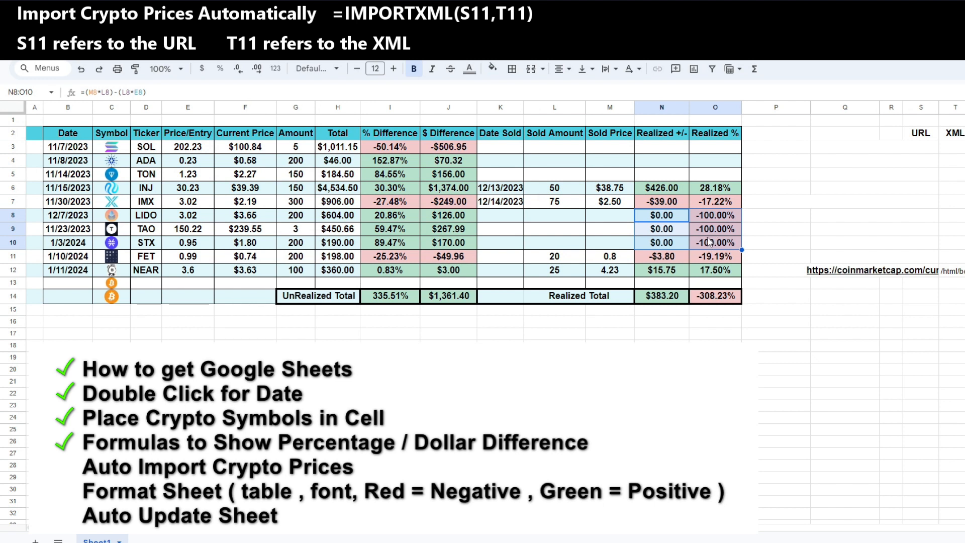
pyautogui.press('Delete')
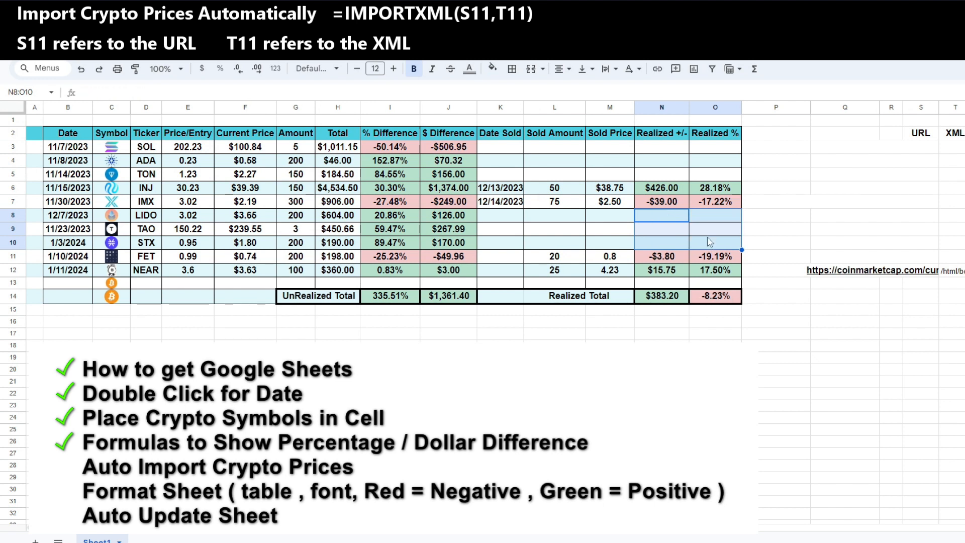
pyautogui.click(646, 230)
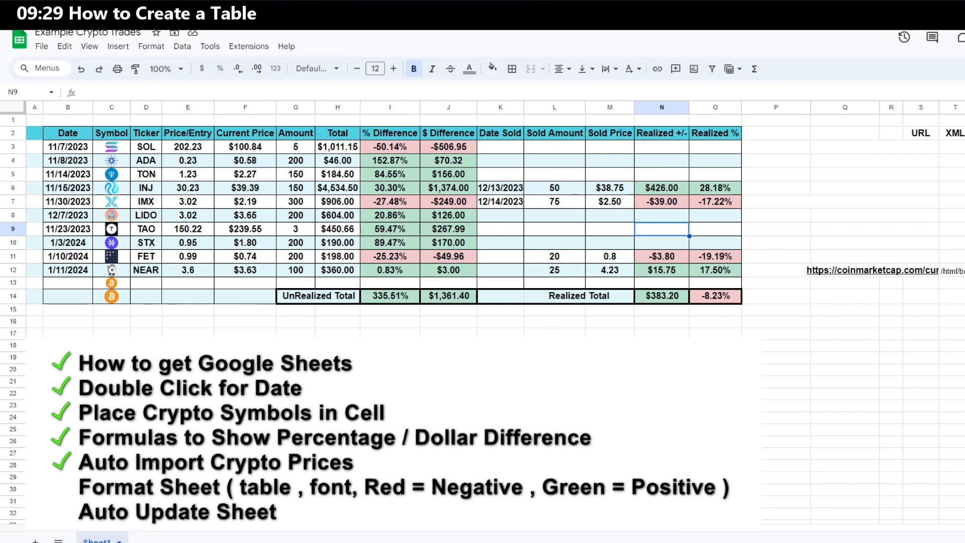
# Apply alternating colors with the yellow default style and header to the range Q16:Y31
pyautogui.hscroll(5, 483, 321)
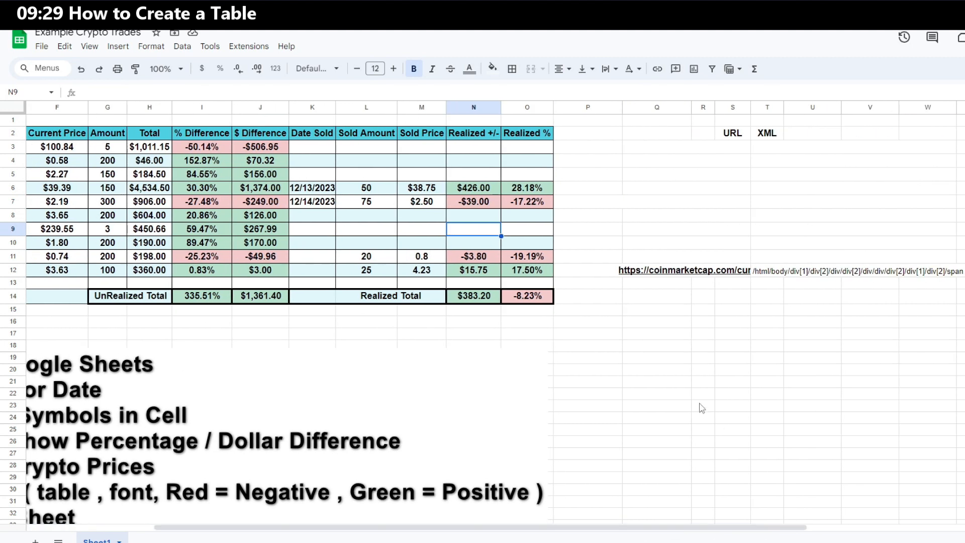
pyautogui.moveTo(639, 324); pyautogui.dragTo(964, 502)
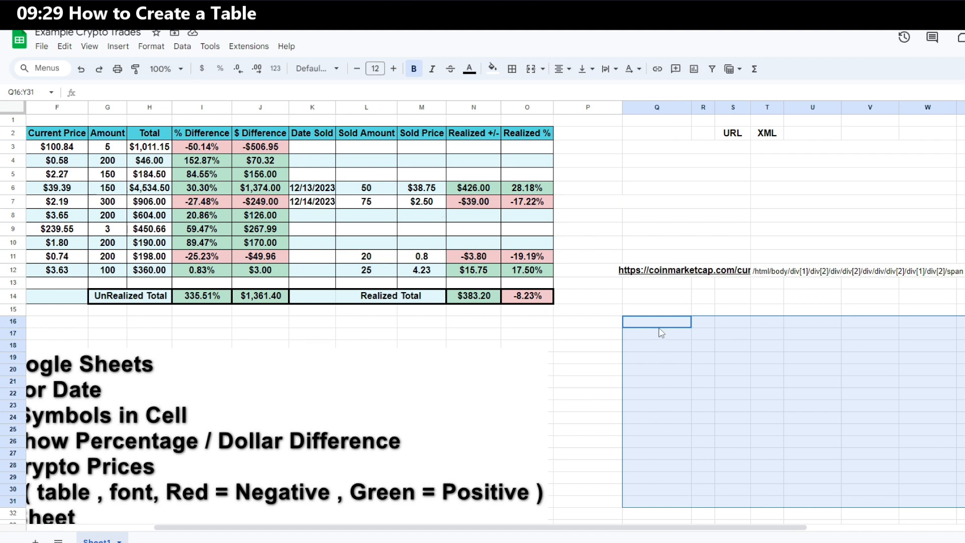
pyautogui.click(151, 47)
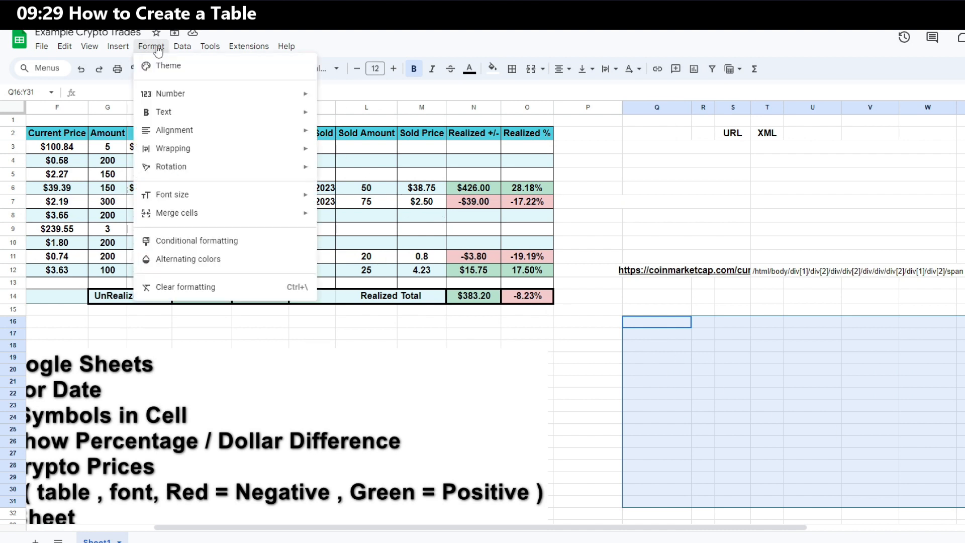
pyautogui.click(203, 260)
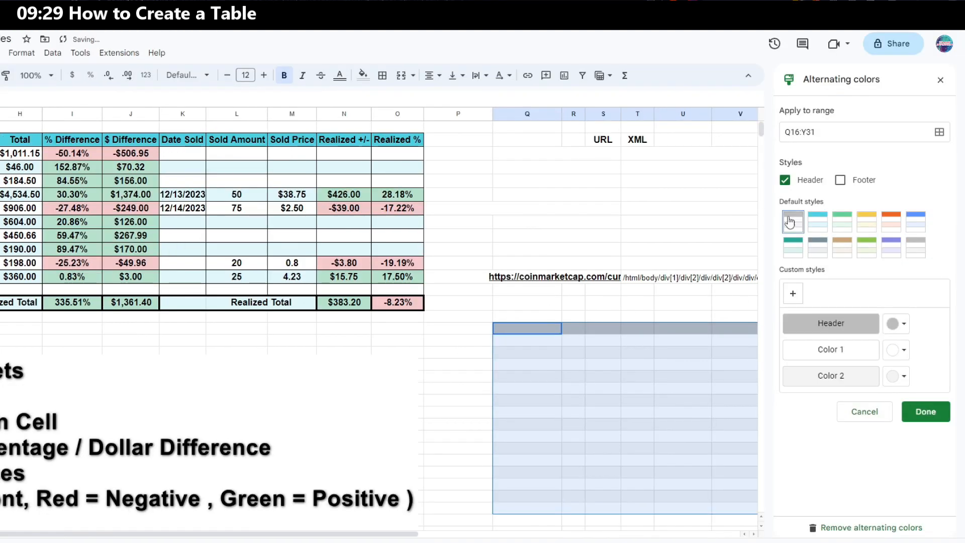
pyautogui.click(820, 222)
pyautogui.click(843, 224)
pyautogui.click(869, 227)
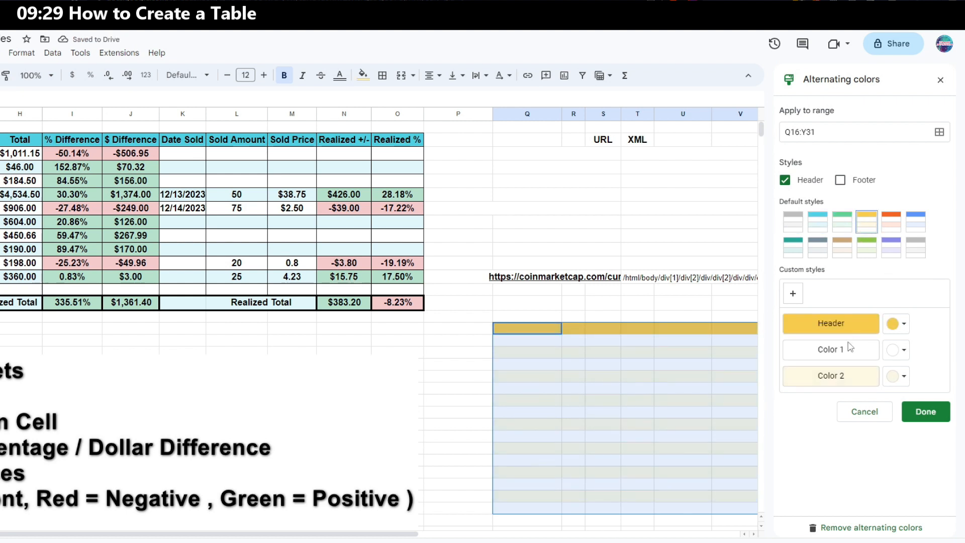
pyautogui.click(930, 417)
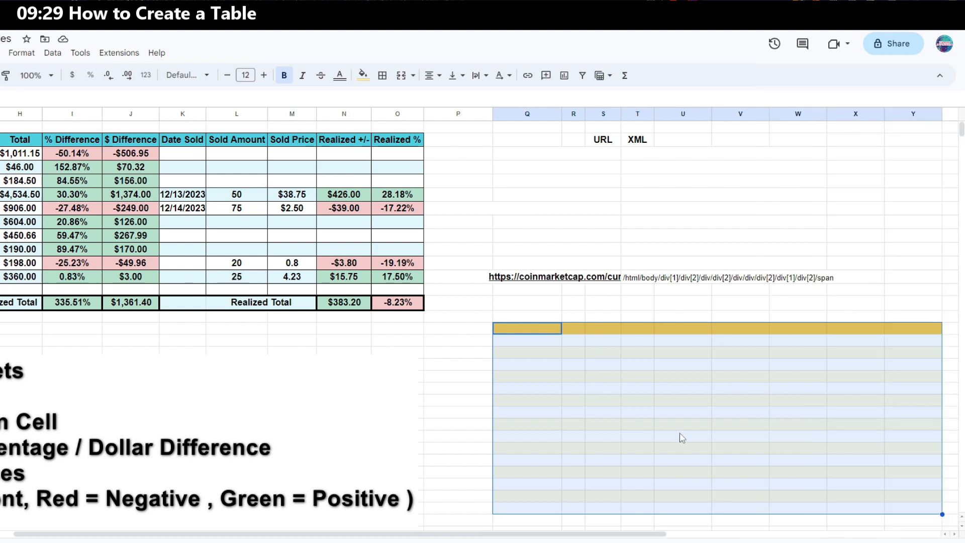
# Select the whole sheet and apply bold text with center alignment
pyautogui.hscroll(-4, 683, 437)
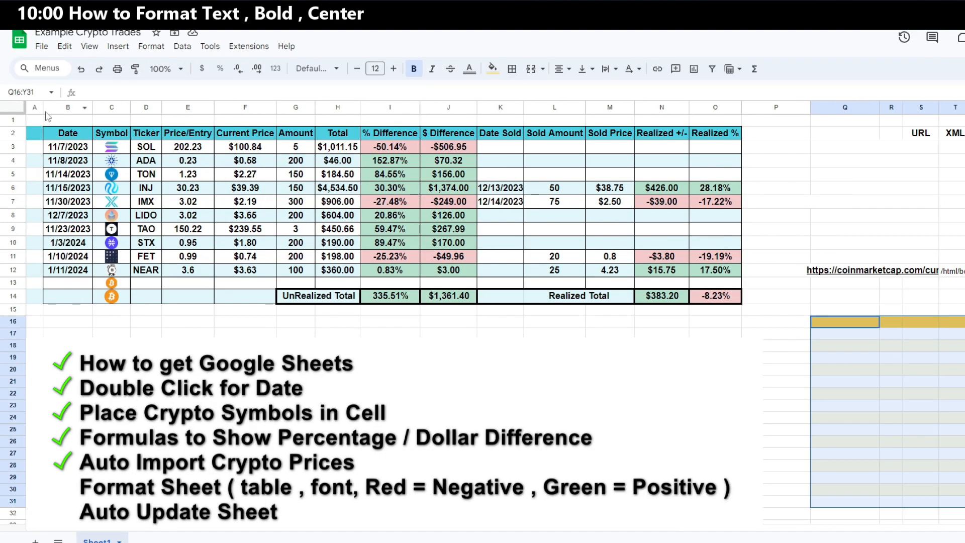
pyautogui.click(16, 108)
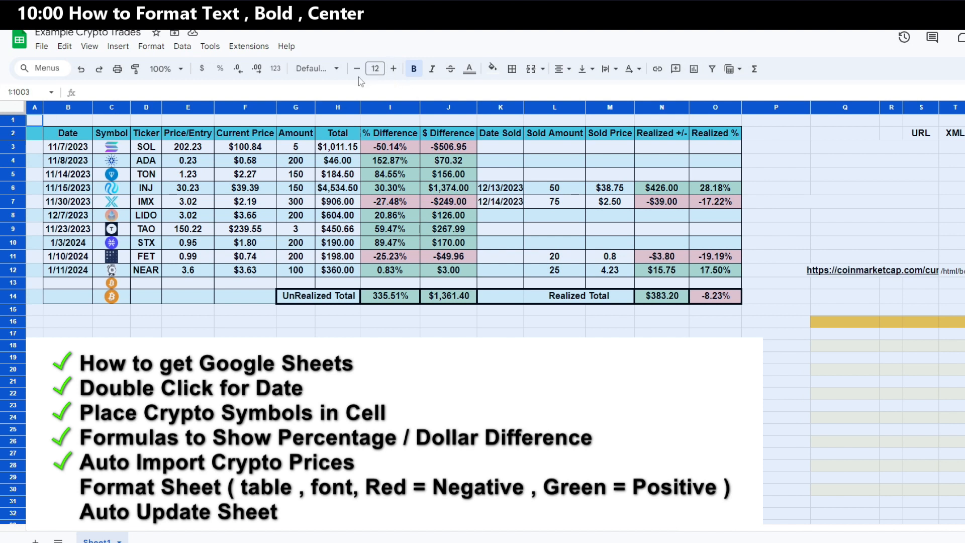
pyautogui.click(336, 72)
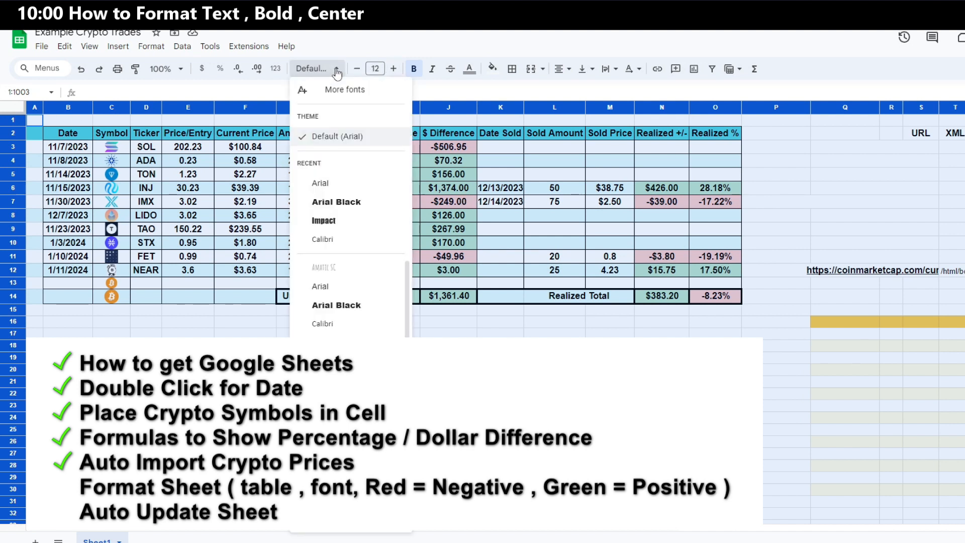
pyautogui.click(334, 69)
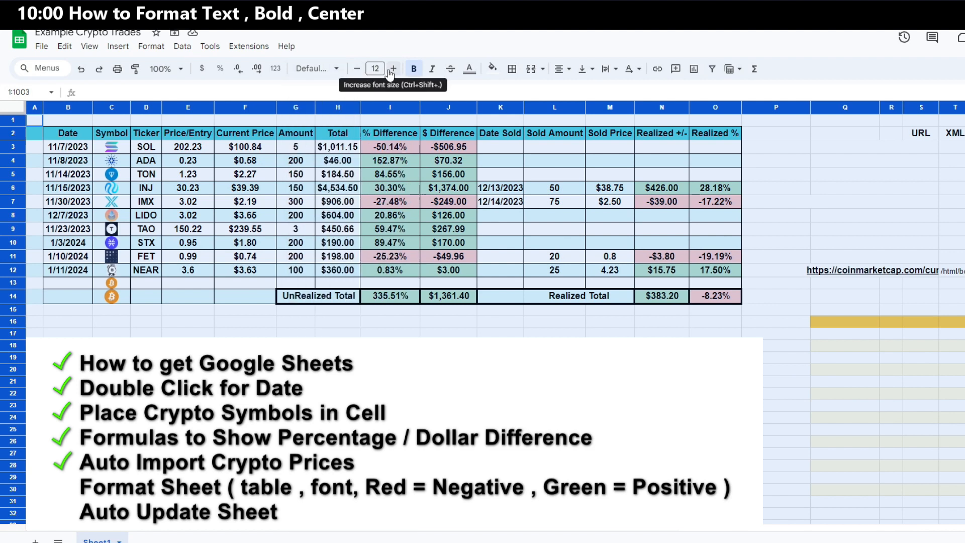
pyautogui.click(414, 70)
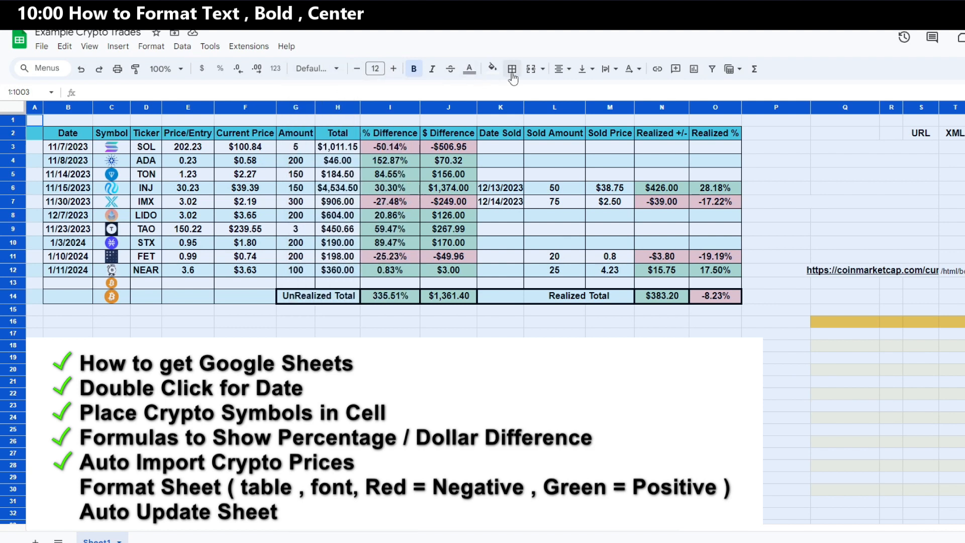
pyautogui.click(561, 69)
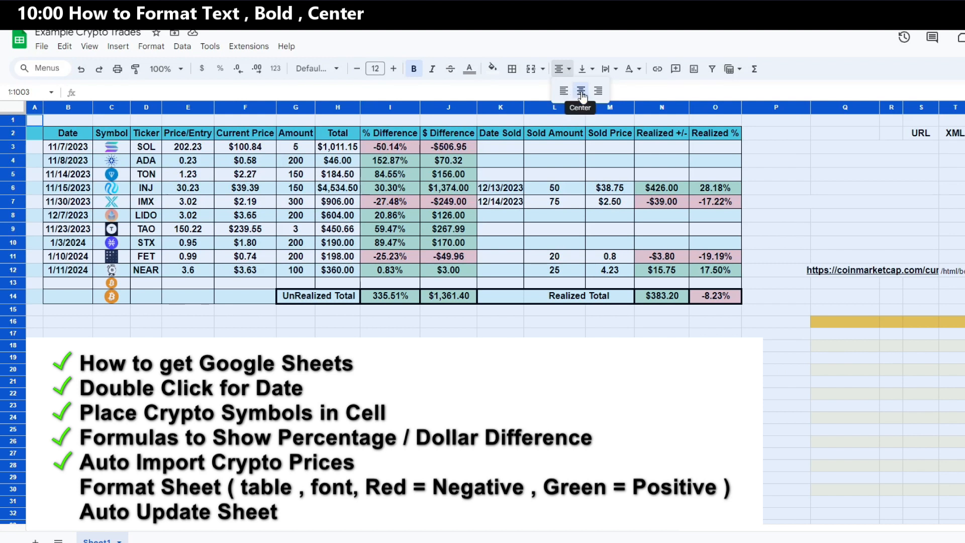
pyautogui.click(581, 91)
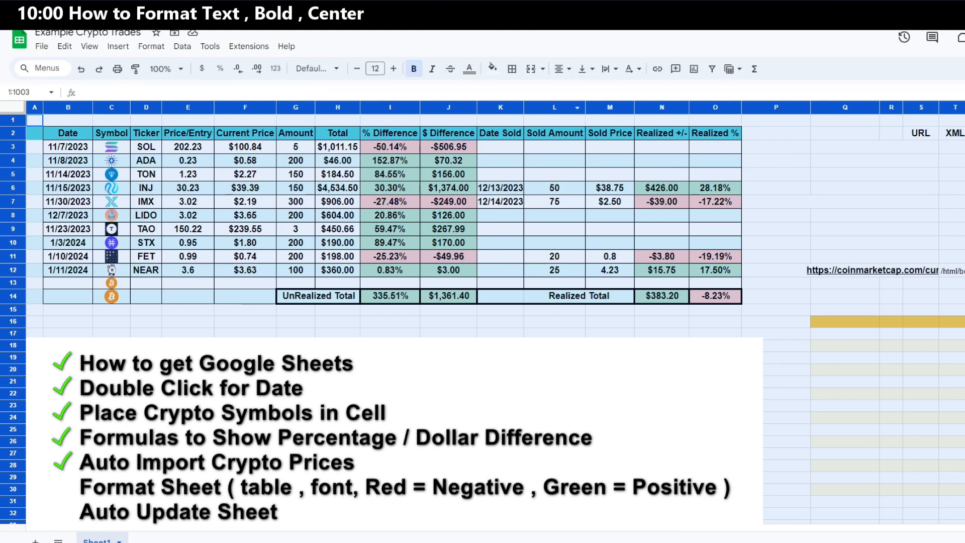
pyautogui.click(567, 345)
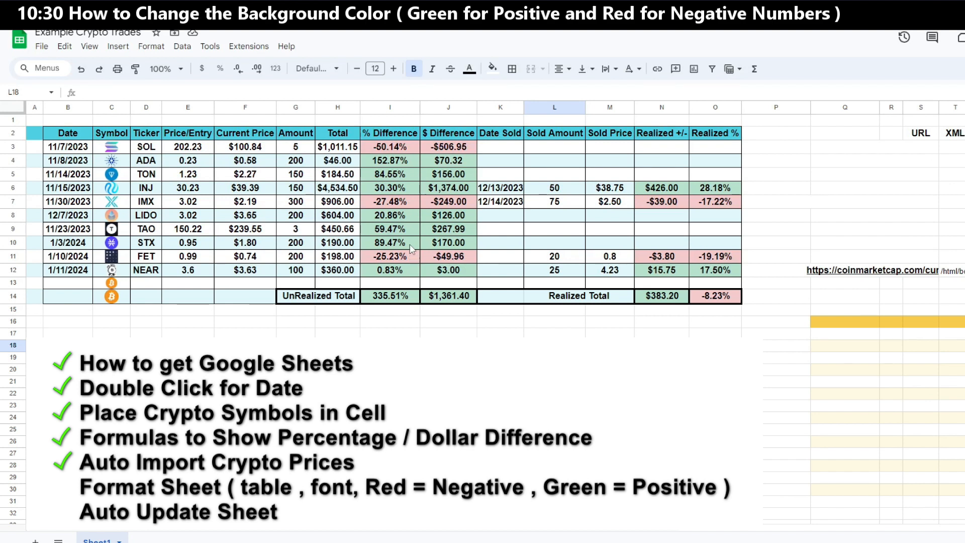
# Enter the test value 26 in cell J16
pyautogui.click(438, 327)
pyautogui.write('26')
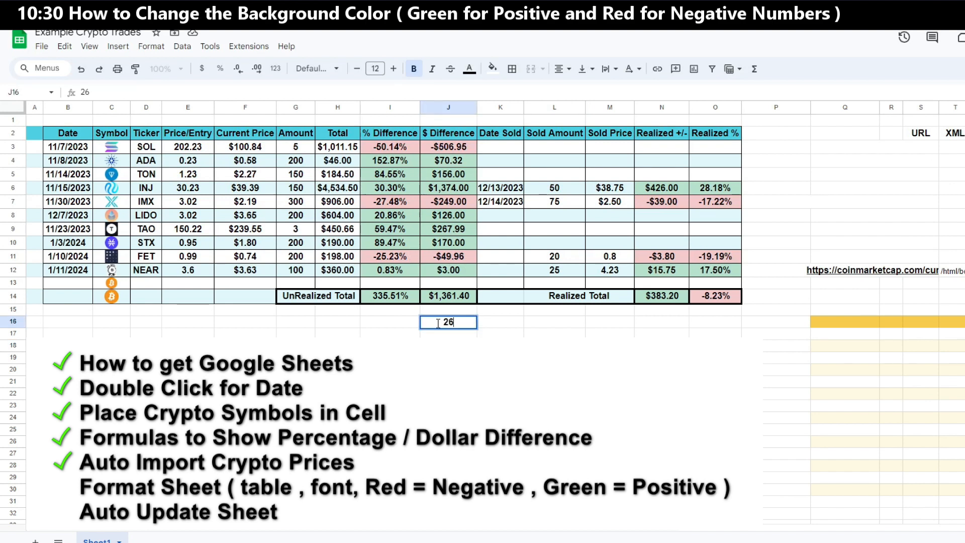
pyautogui.click(508, 327)
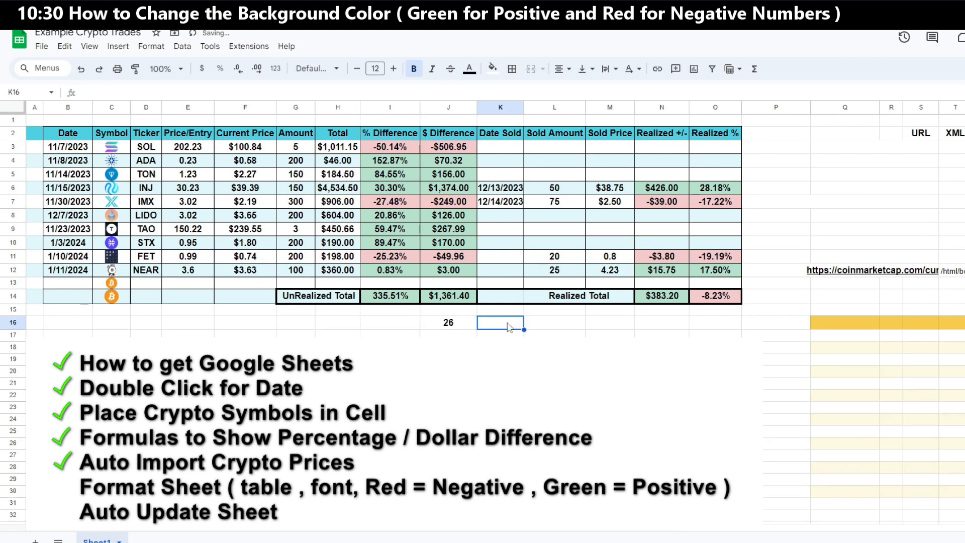
# Add a conditional format rule on J16 that highlights values greater than 0 in green
pyautogui.rightClick(465, 327)
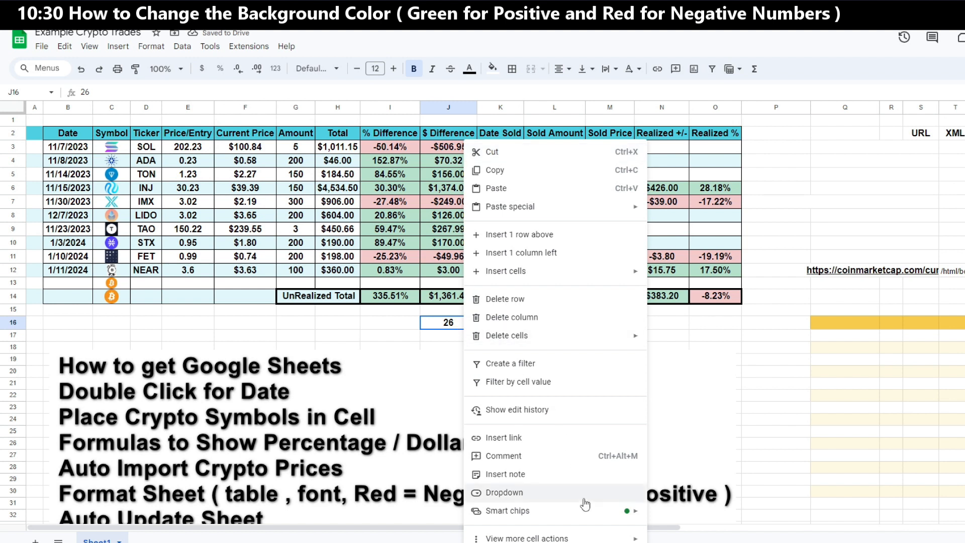
pyautogui.moveTo(600, 539)
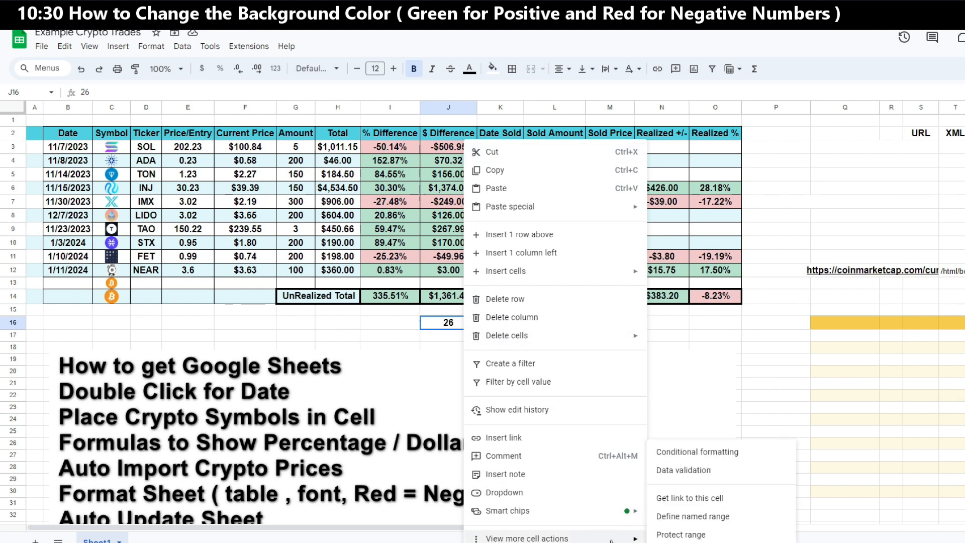
pyautogui.click(685, 455)
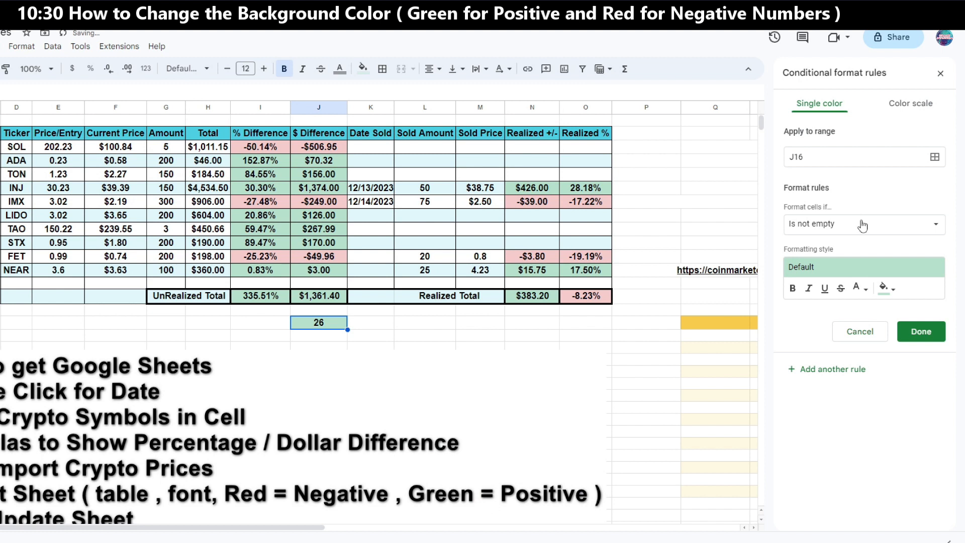
pyautogui.click(863, 225)
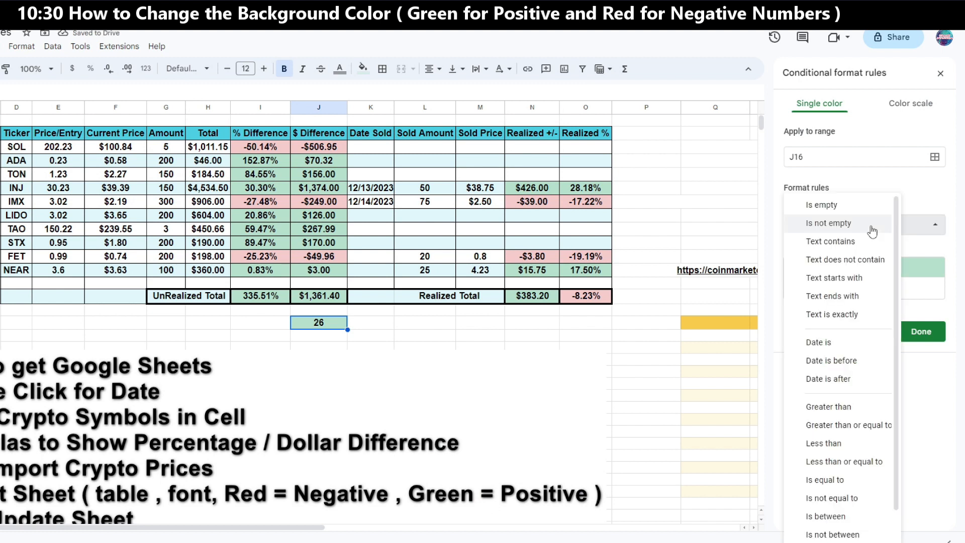
pyautogui.click(852, 407)
pyautogui.click(842, 256)
pyautogui.write('0')
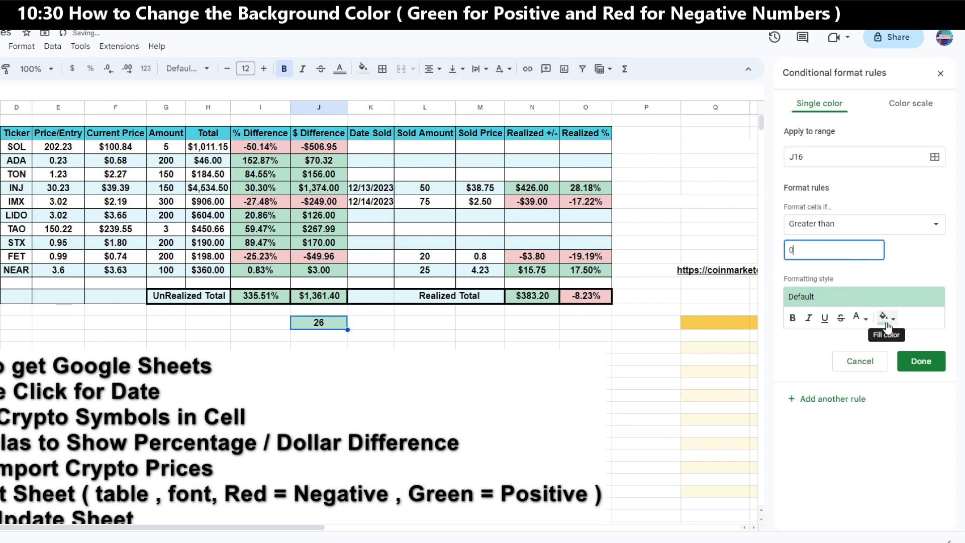
pyautogui.click(921, 361)
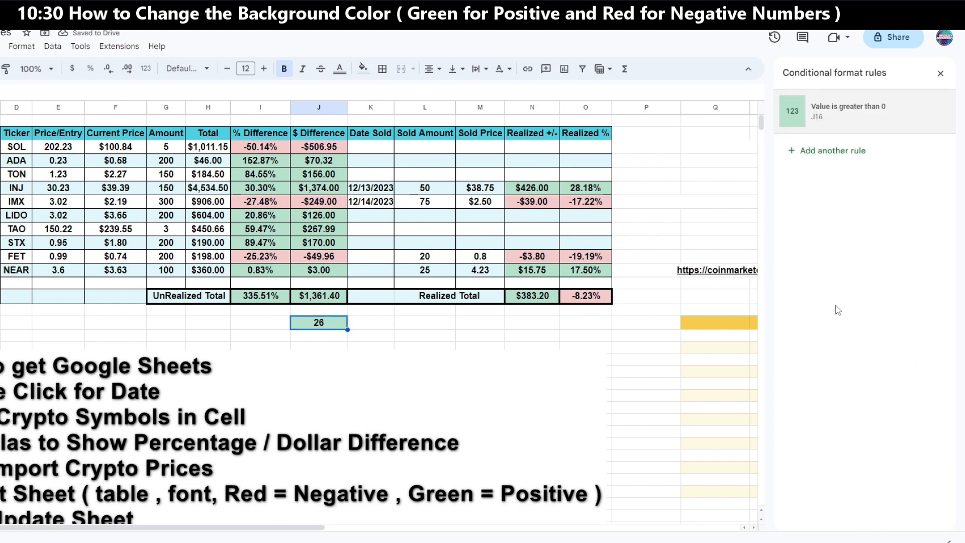
# Add a second rule on J16 that fills values less than 0 with light red
pyautogui.click(841, 151)
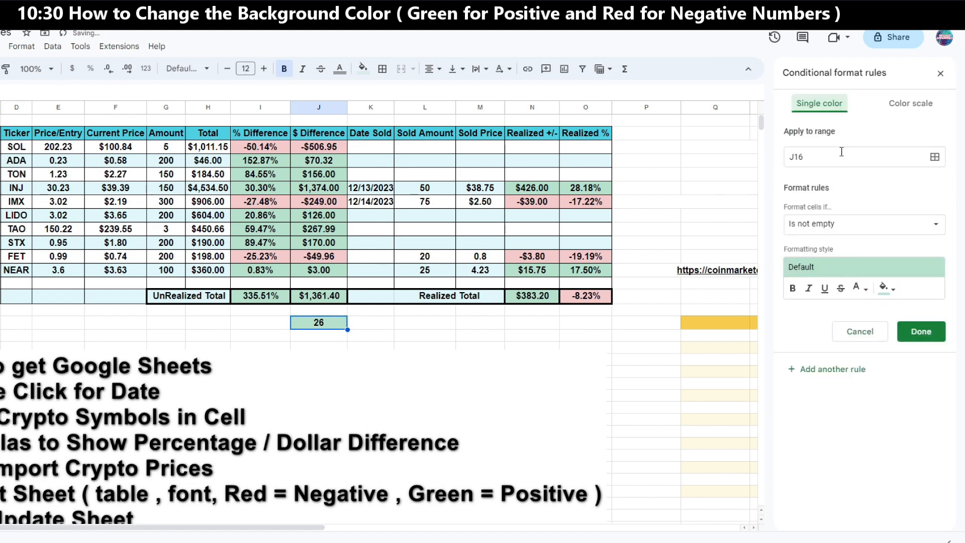
pyautogui.click(839, 224)
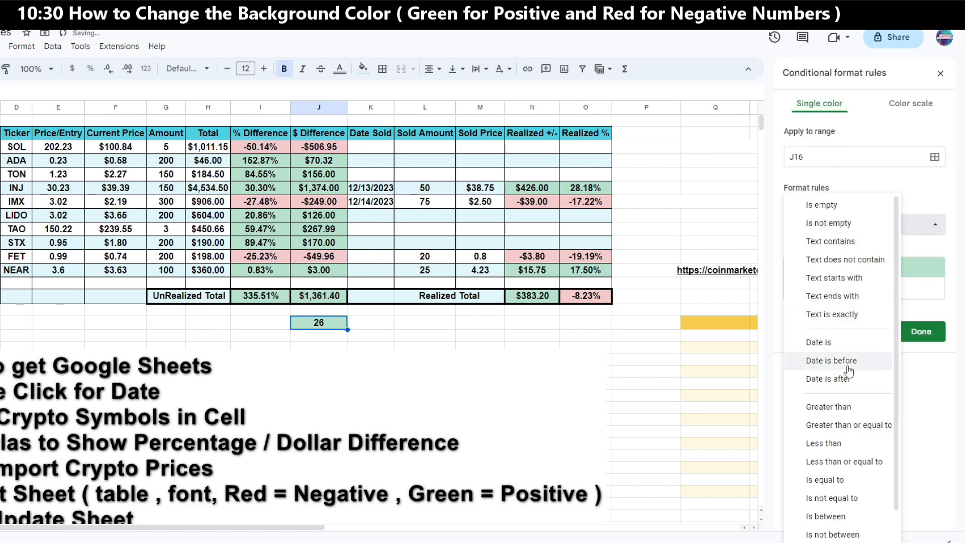
pyautogui.click(838, 442)
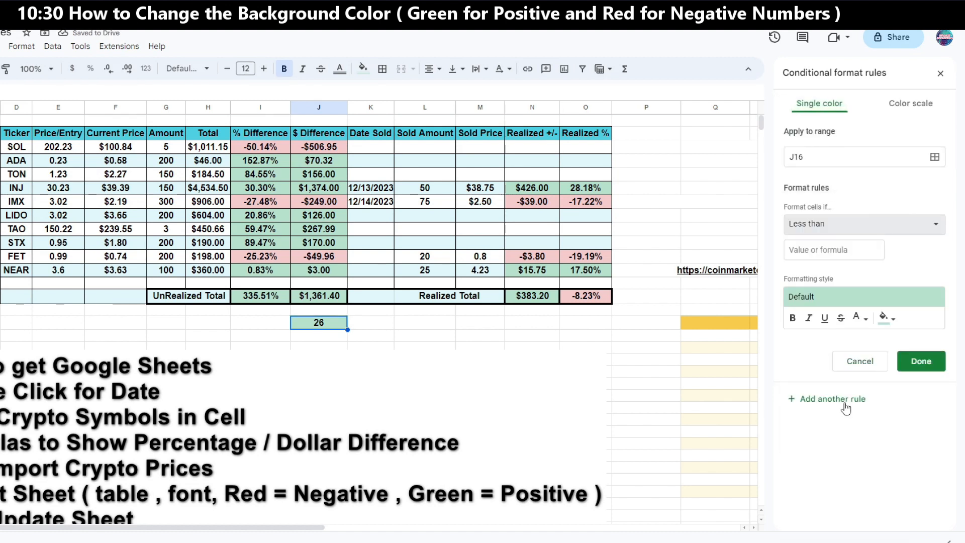
pyautogui.click(827, 251)
pyautogui.write('0')
pyautogui.click(887, 317)
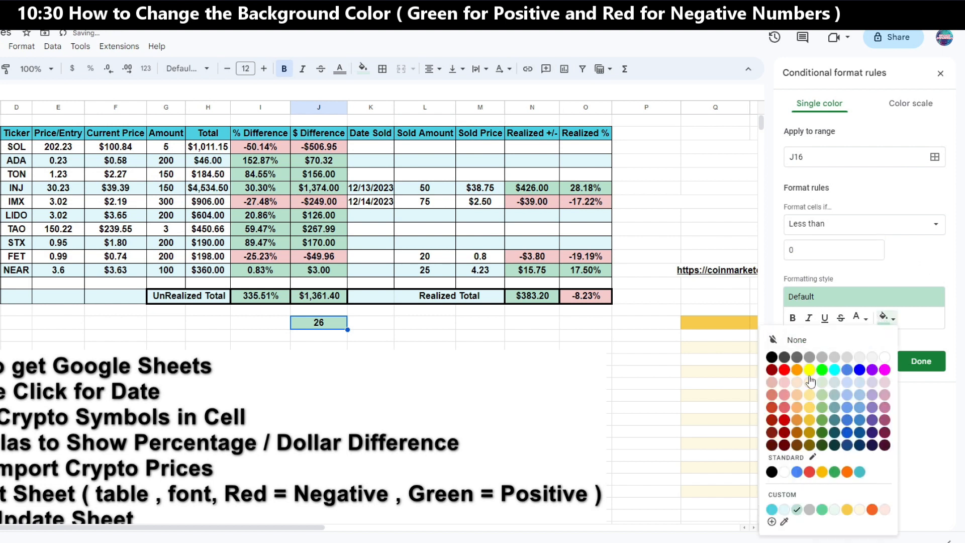
pyautogui.click(785, 385)
pyautogui.click(921, 361)
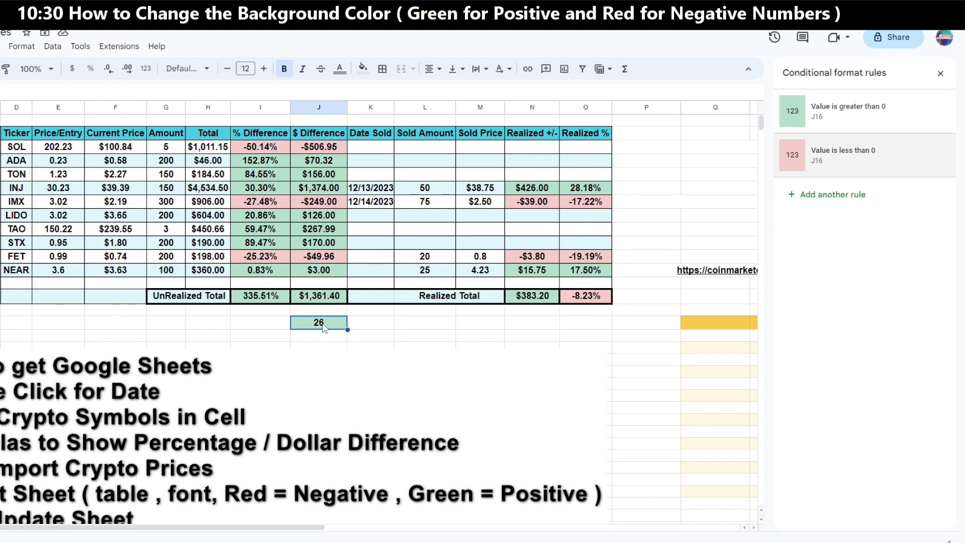
# Change J16's test value to -25
pyautogui.write('-25')
pyautogui.press('Return')
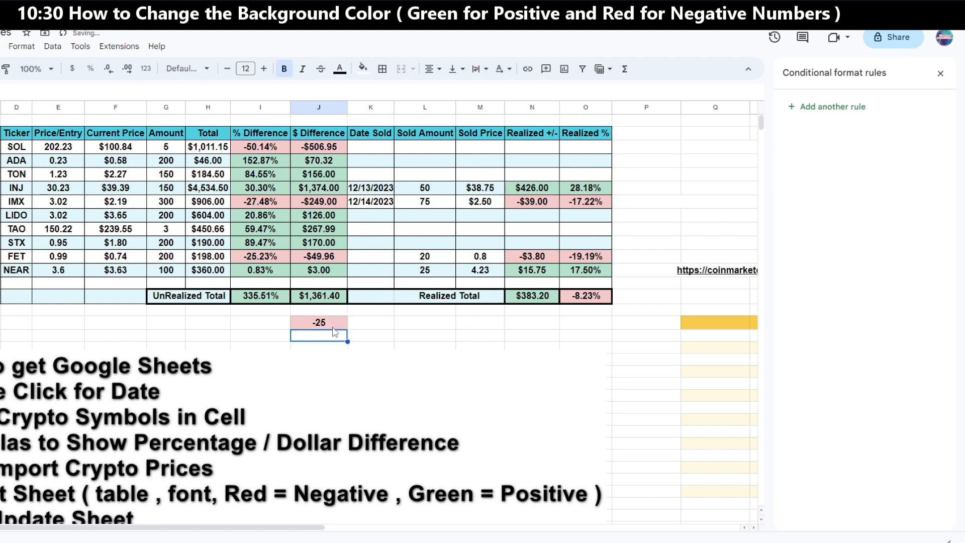
# Copy J16's value and formatting down into J17 and enter 26 in J17
pyautogui.click(335, 326)
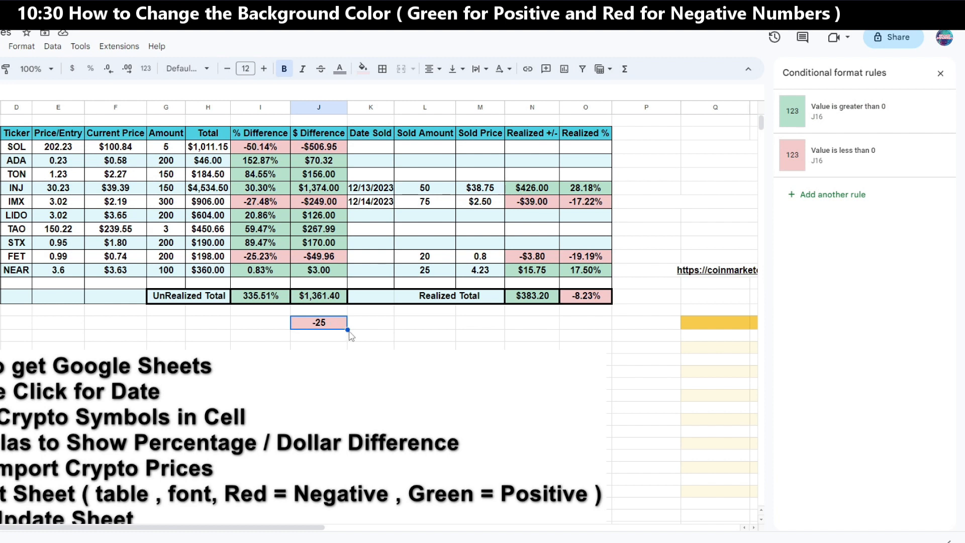
pyautogui.moveTo(347, 329); pyautogui.dragTo(347, 345)
pyautogui.click(332, 342)
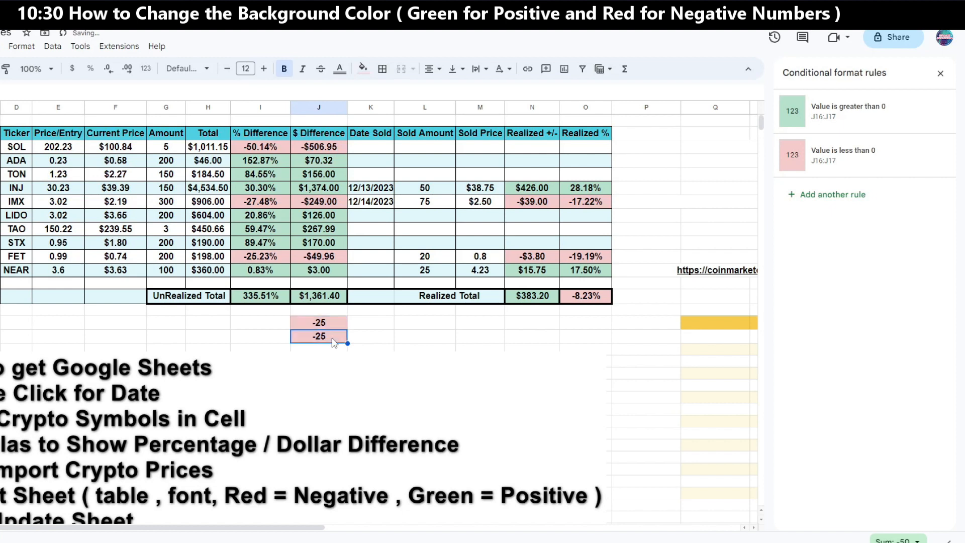
pyautogui.write('26')
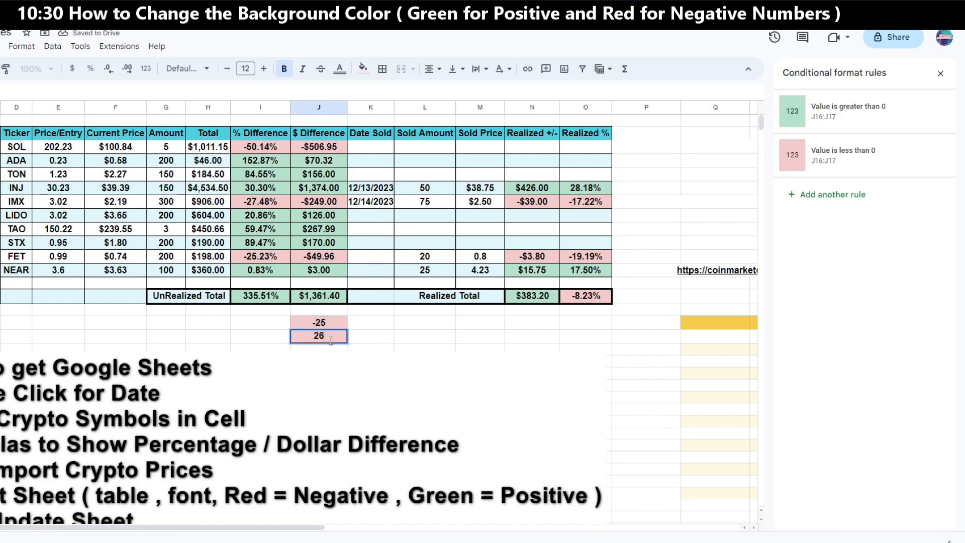
pyautogui.press('Return')
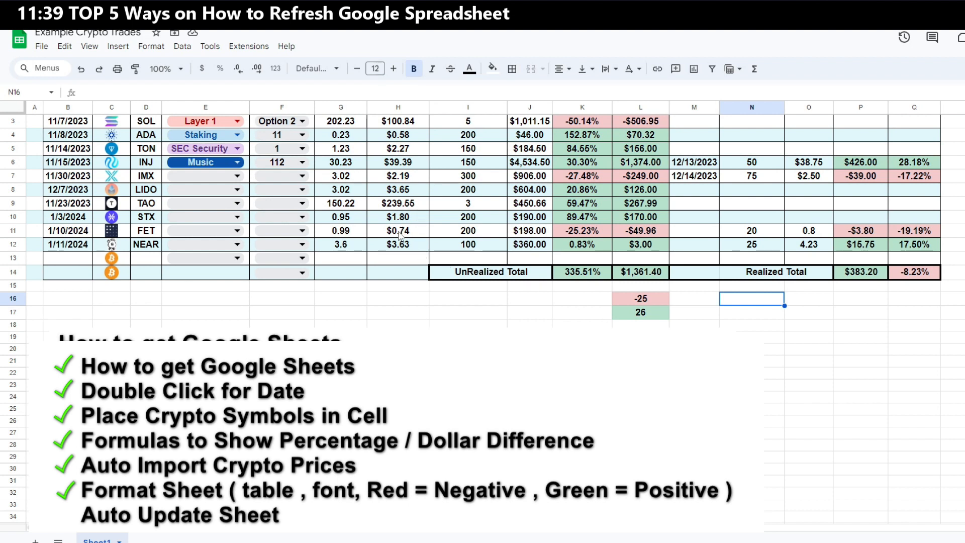
# Set the spreadsheet's recalculation setting to on change and every minute
pyautogui.scroll(1, 400, 233)
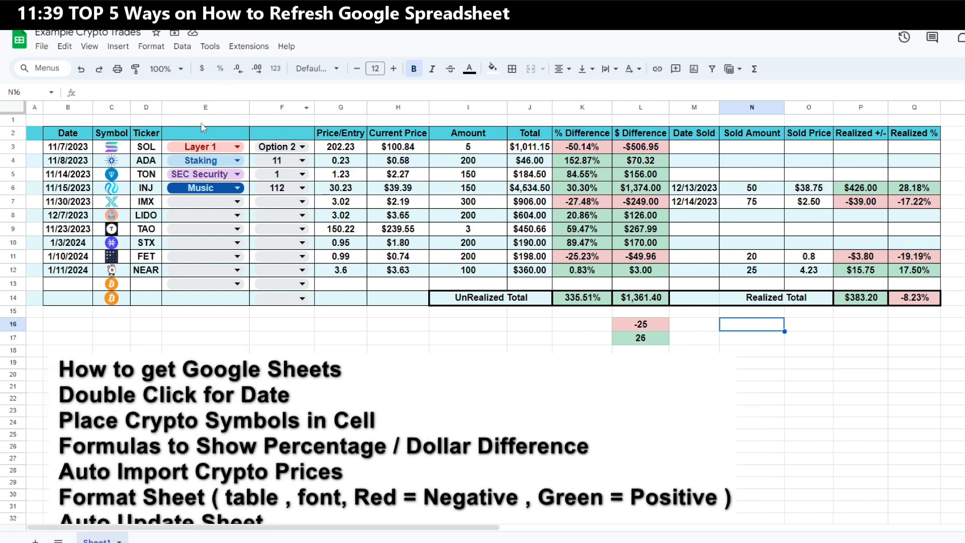
pyautogui.click(41, 48)
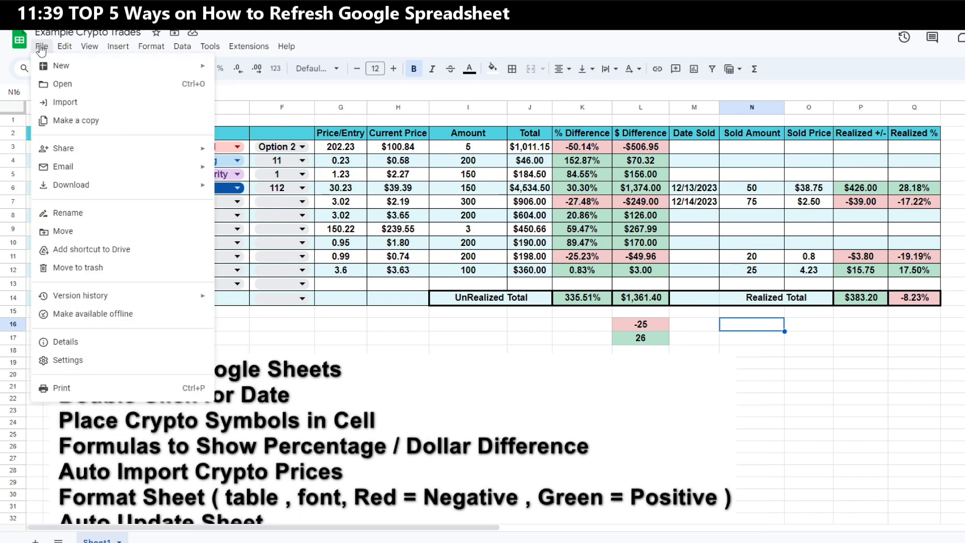
pyautogui.click(95, 363)
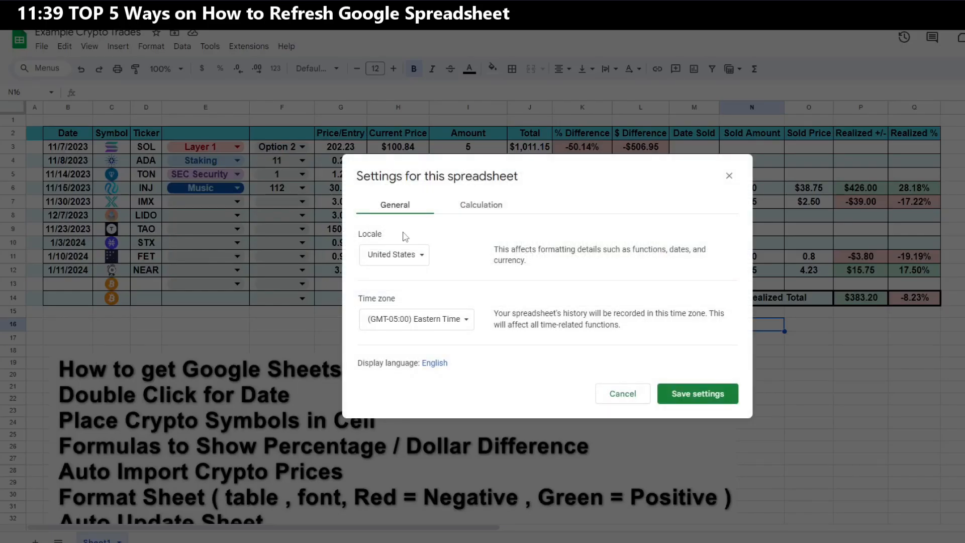
pyautogui.click(495, 208)
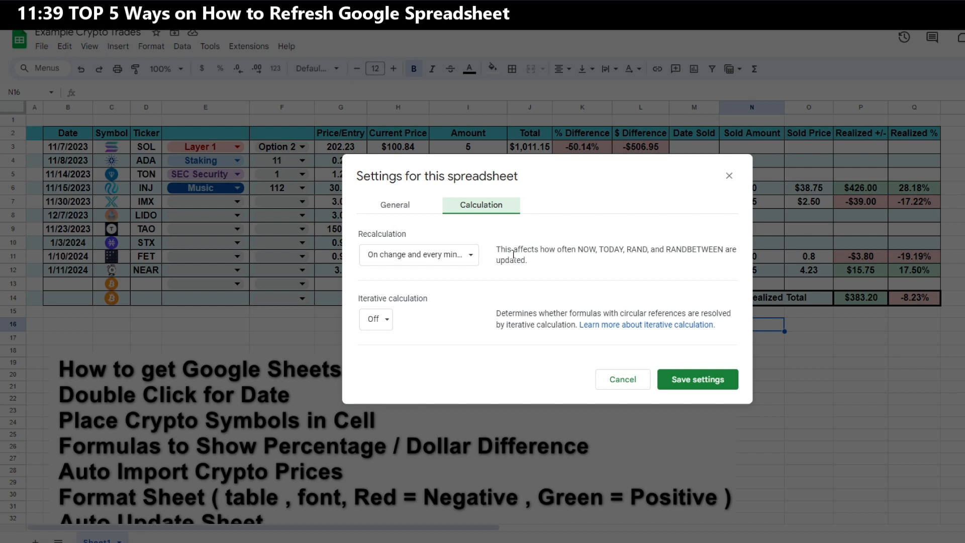
pyautogui.click(471, 259)
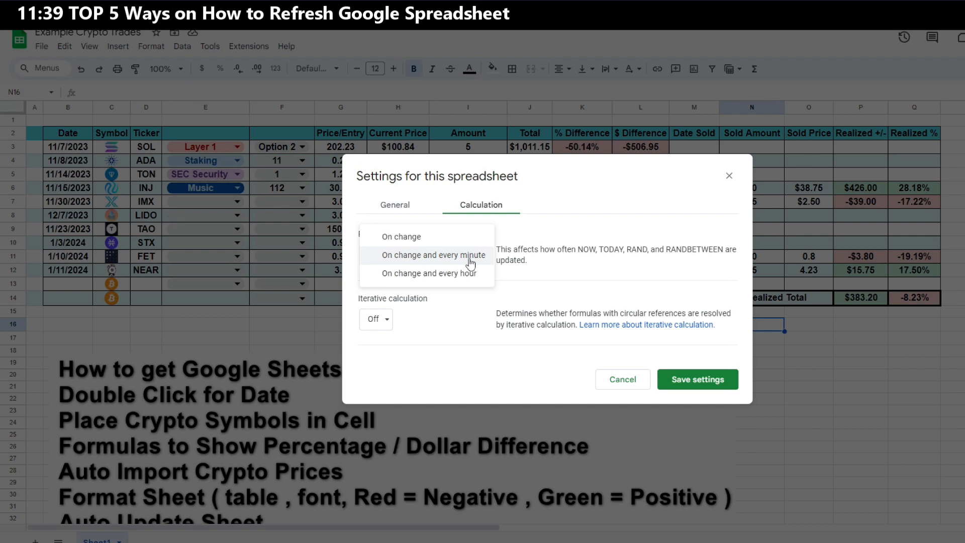
pyautogui.click(476, 260)
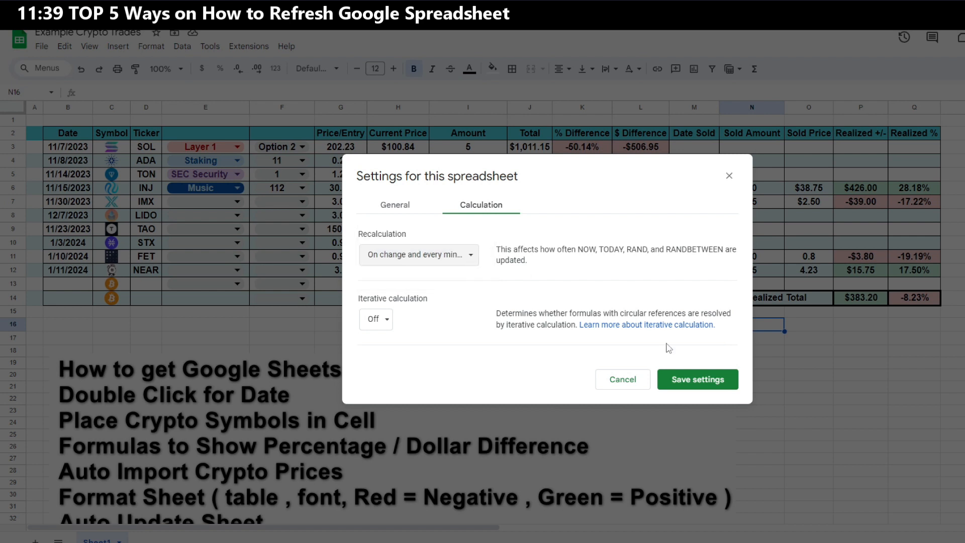
pyautogui.click(719, 384)
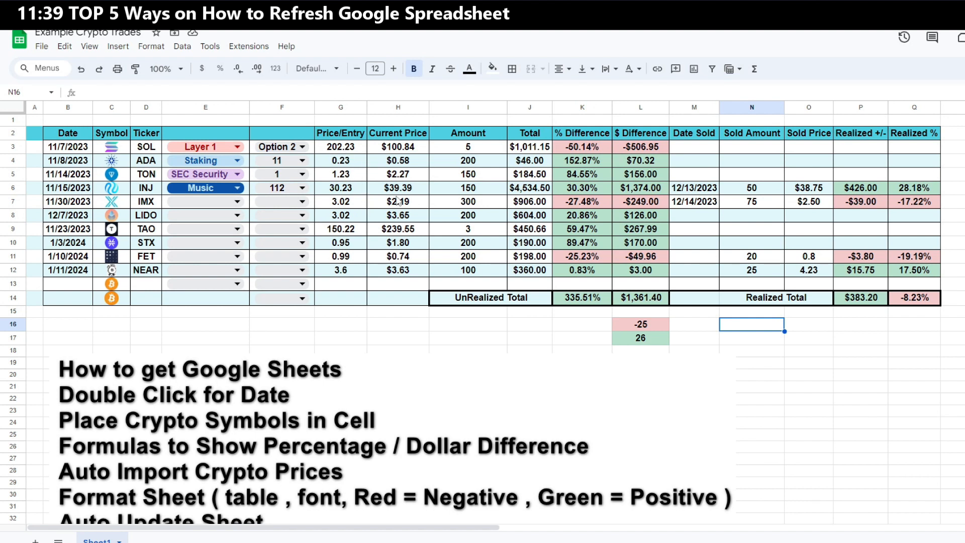
# Undo the last change, then narrow the URL and XML columns S and T
pyautogui.hotkey('ctrl', 'z')
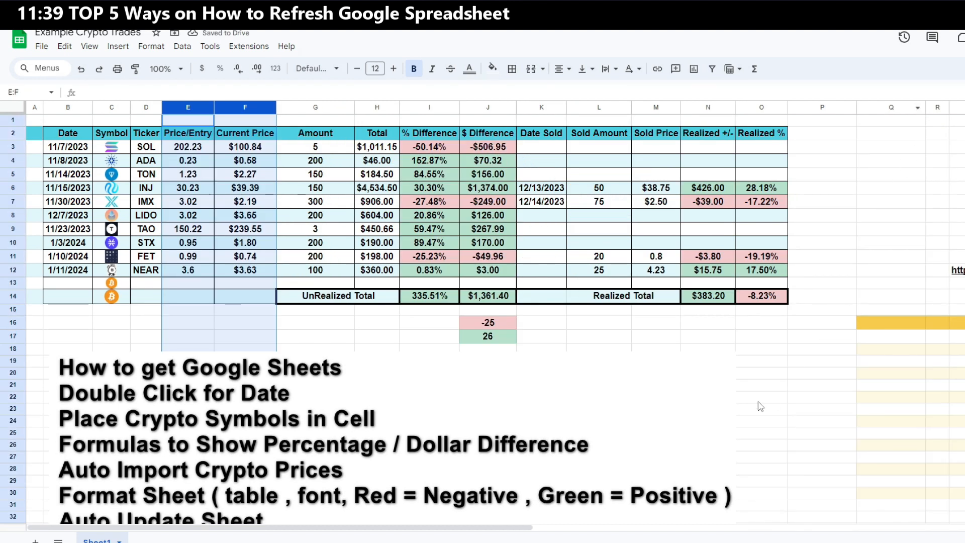
pyautogui.moveTo(534, 535); pyautogui.dragTo(751, 537)
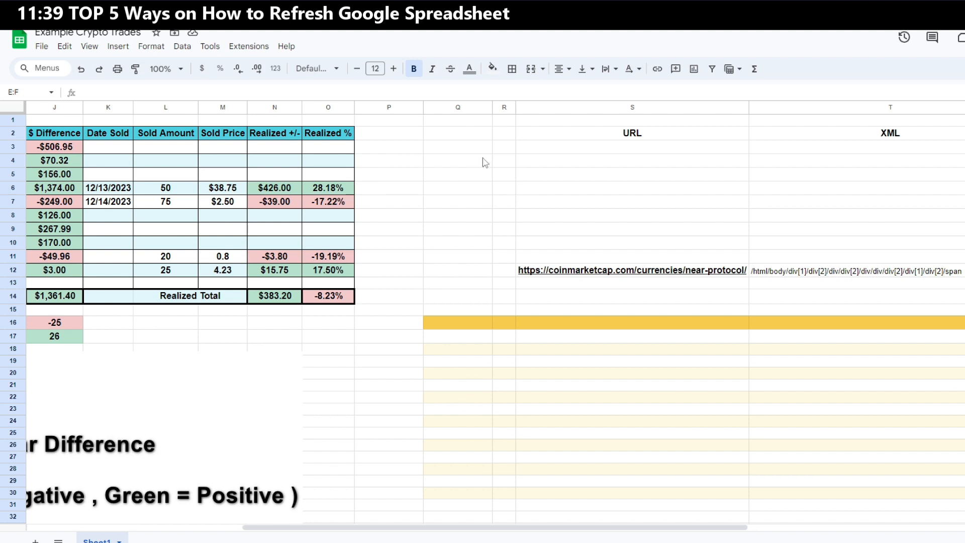
pyautogui.moveTo(750, 107); pyautogui.dragTo(589, 107)
pyautogui.moveTo(871, 111); pyautogui.dragTo(643, 111)
pyautogui.moveTo(603, 528); pyautogui.dragTo(396, 527)
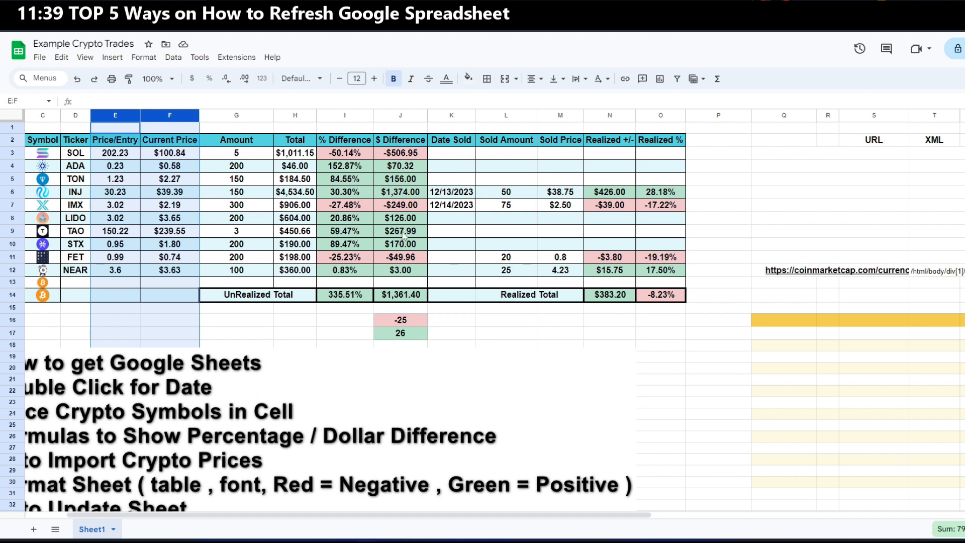
# Refresh the imported prices by clearing column T and undoing the clear
pyautogui.click(920, 115)
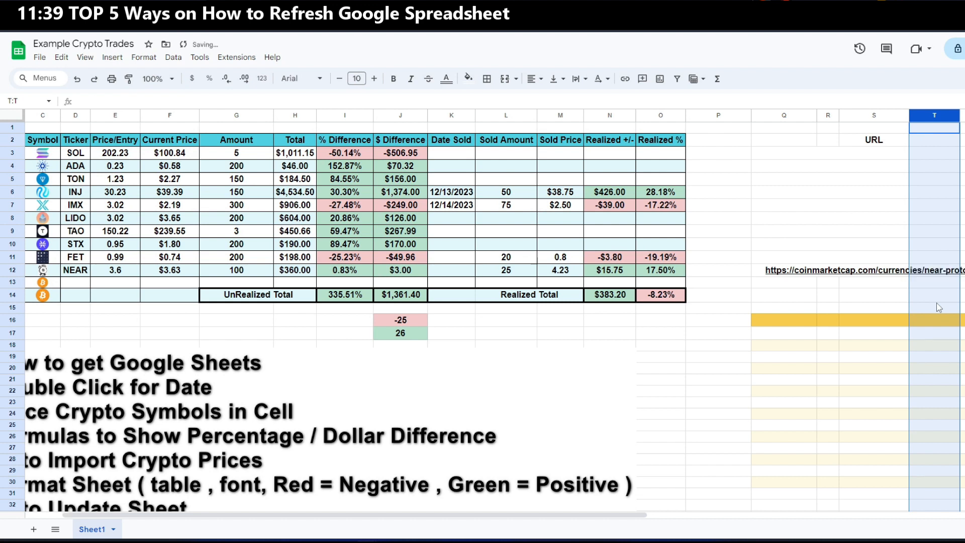
pyautogui.press('Delete')
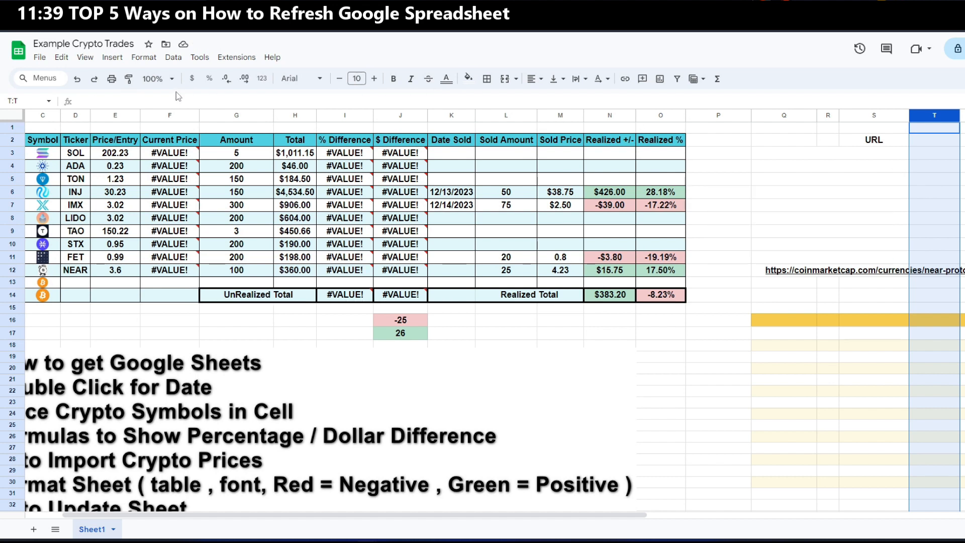
pyautogui.click(78, 80)
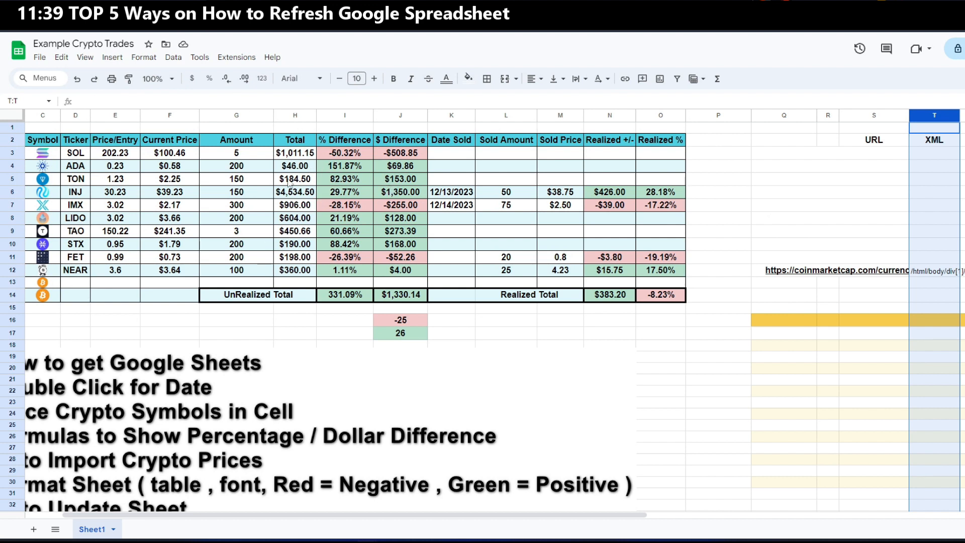
# Record a new macro that deletes column T and then undoes the deletion
pyautogui.click(232, 59)
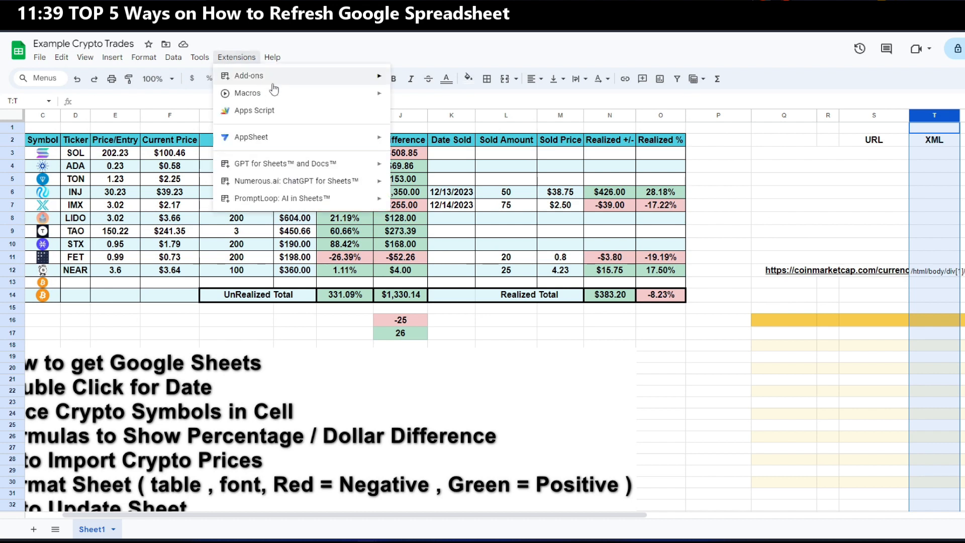
pyautogui.moveTo(288, 97)
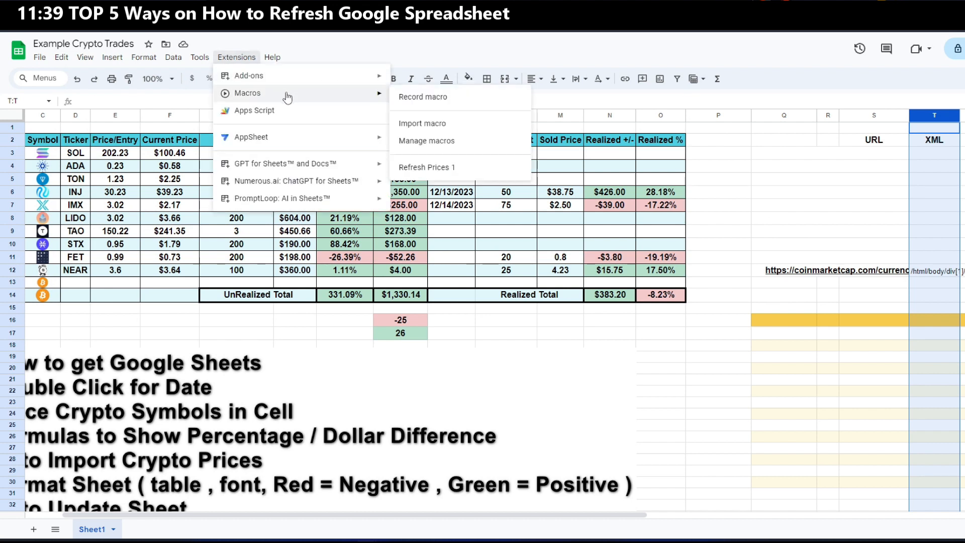
pyautogui.click(425, 97)
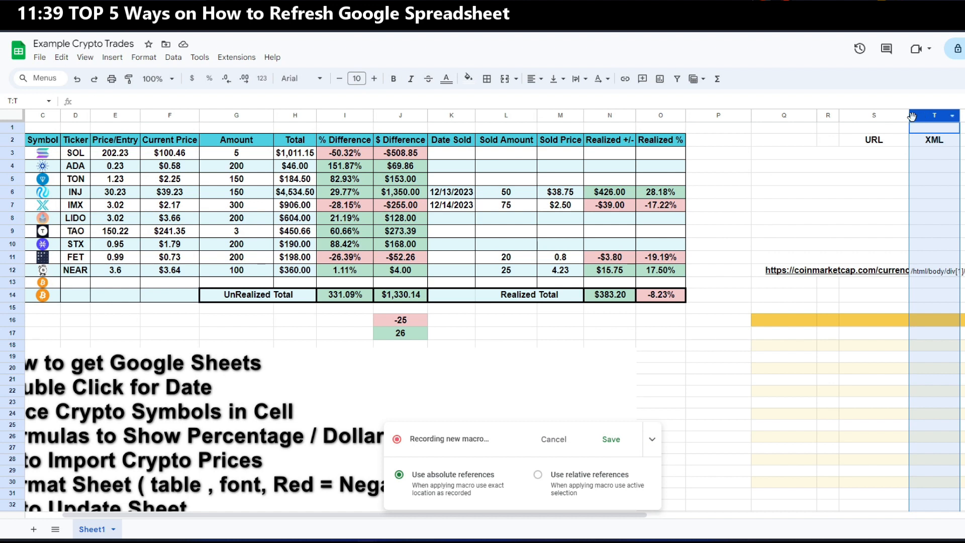
pyautogui.click(883, 116)
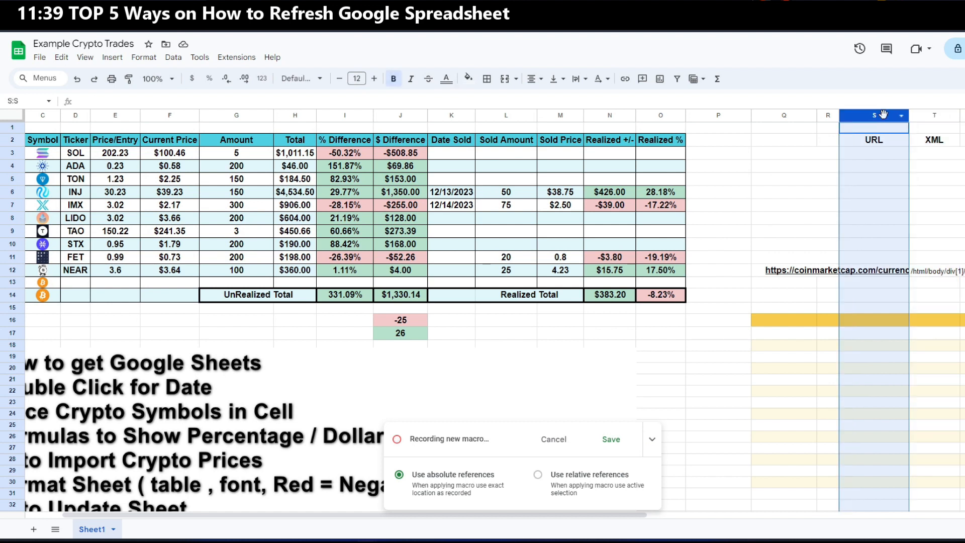
pyautogui.click(930, 119)
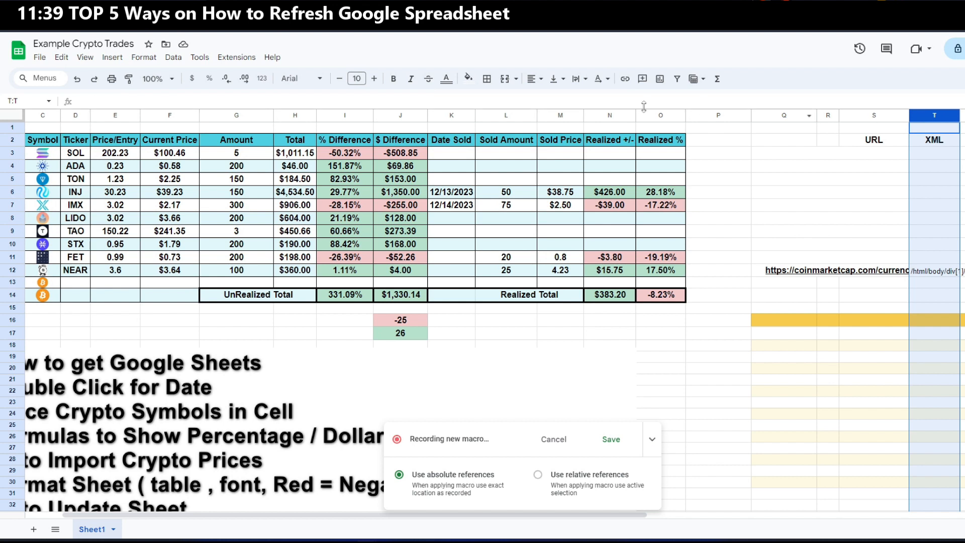
pyautogui.click(60, 59)
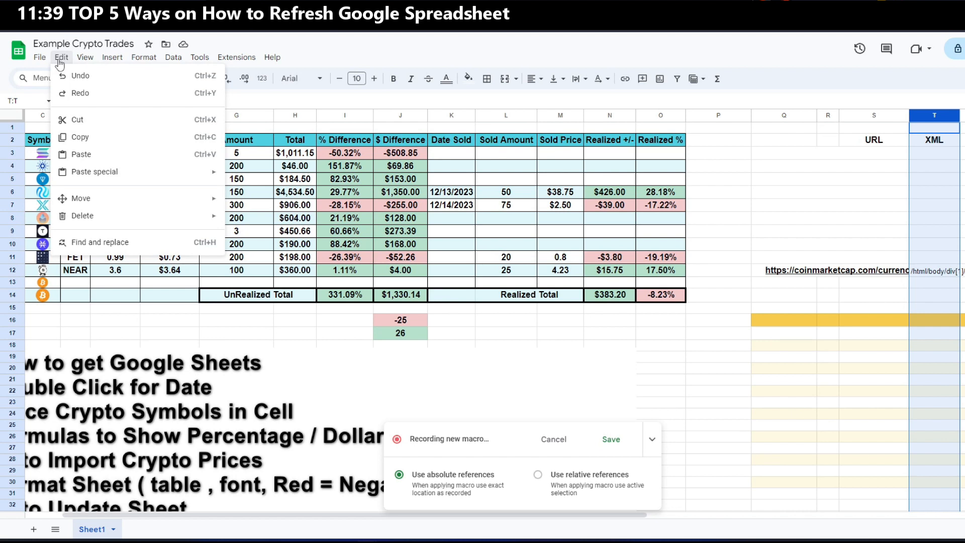
pyautogui.moveTo(82, 223)
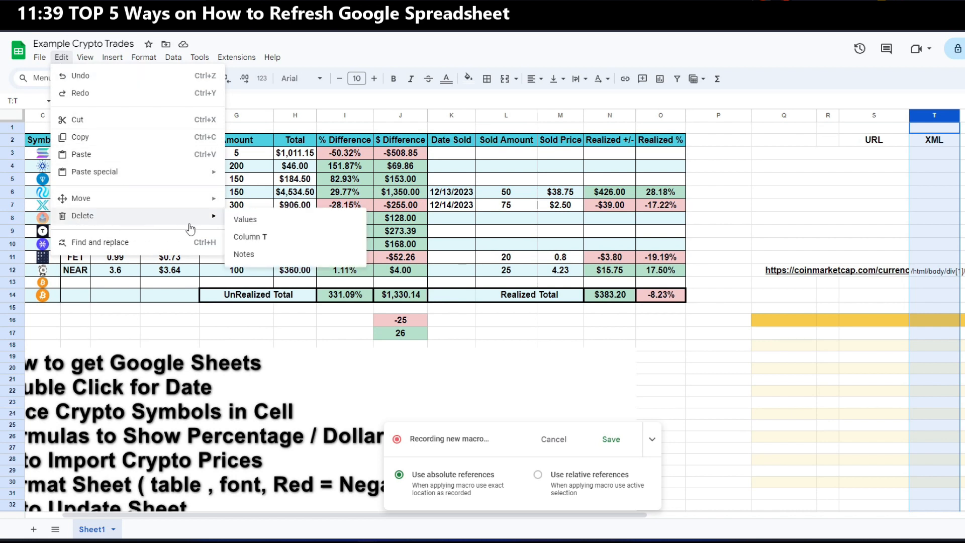
pyautogui.click(251, 241)
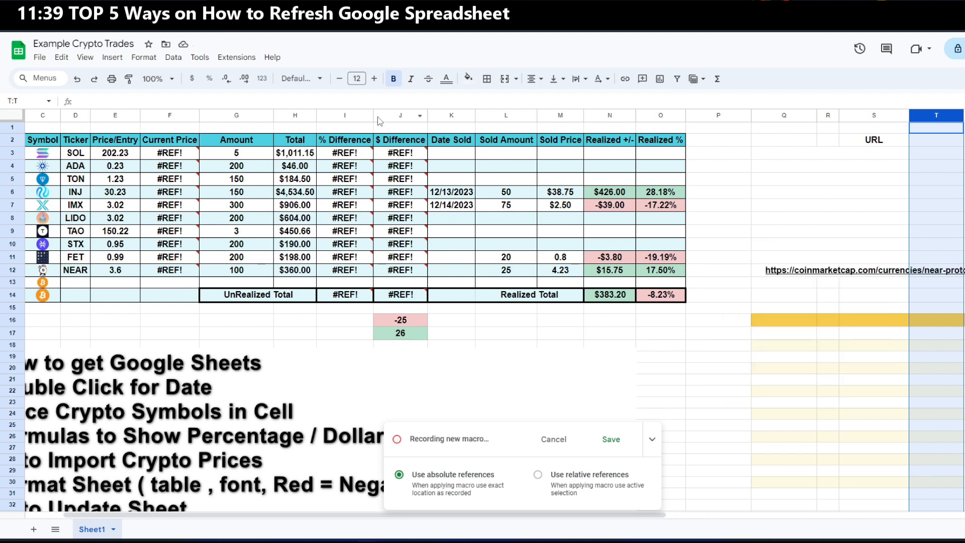
pyautogui.click(77, 80)
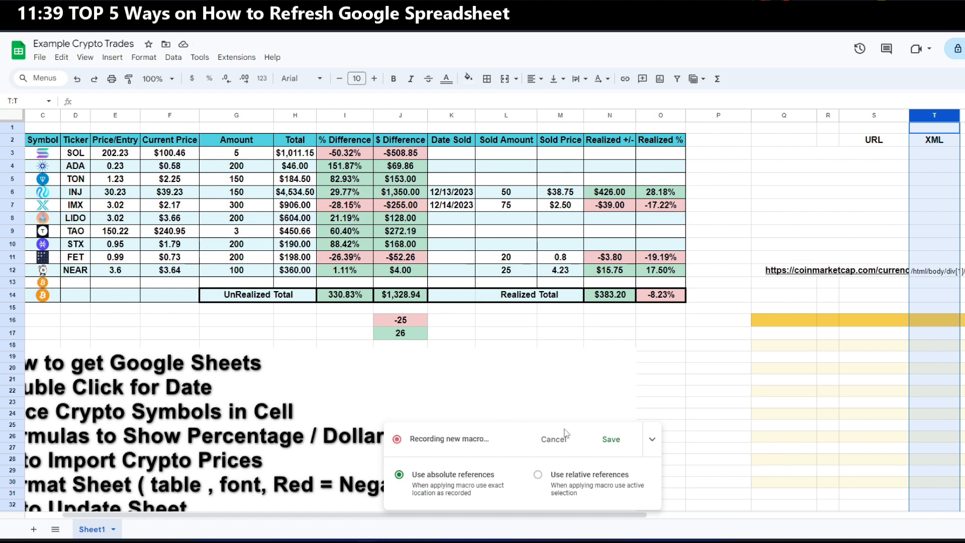
# Save the recorded macro with the name Refresh Prices 01
pyautogui.click(611, 439)
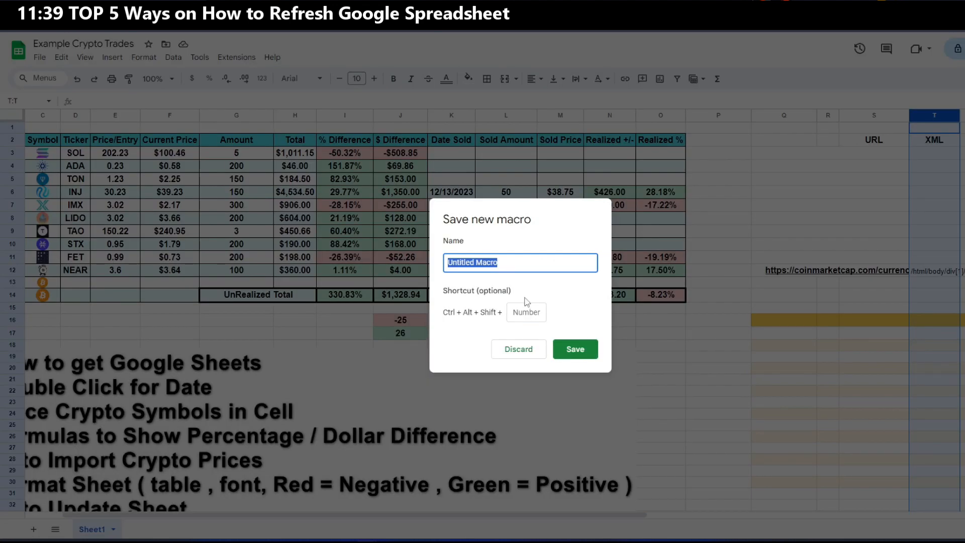
pyautogui.write('Refresh Prices 01')
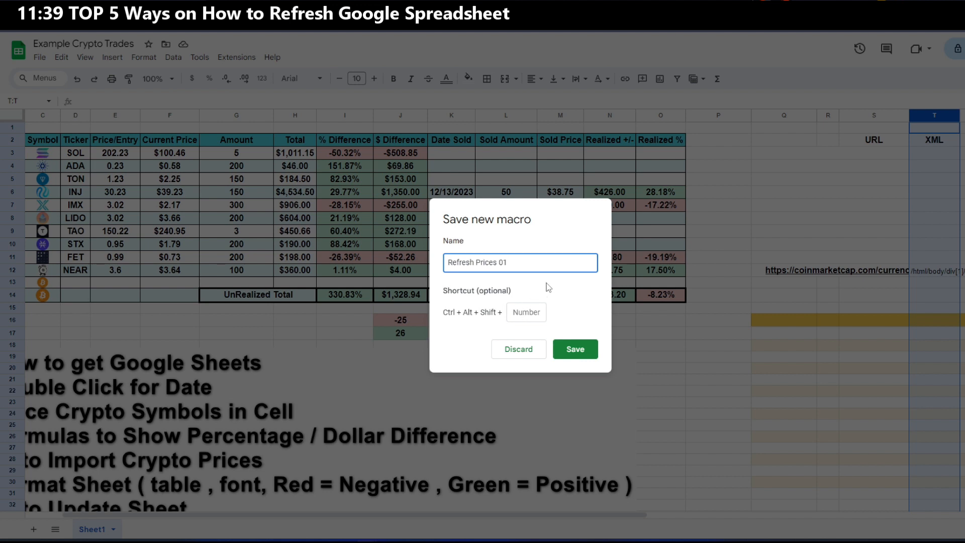
pyautogui.click(579, 351)
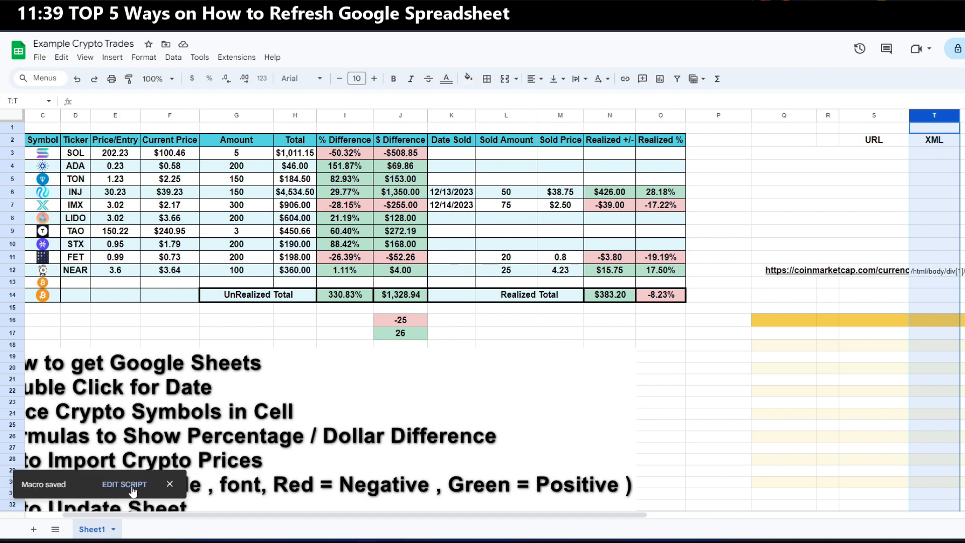
# Run the Refresh Prices 01 macro
pyautogui.click(237, 59)
pyautogui.moveTo(302, 97)
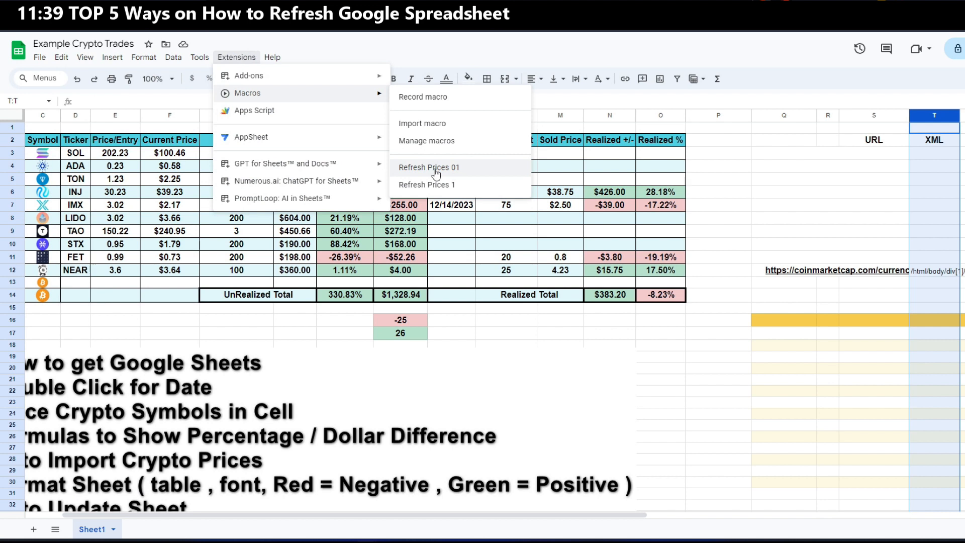
pyautogui.click(436, 168)
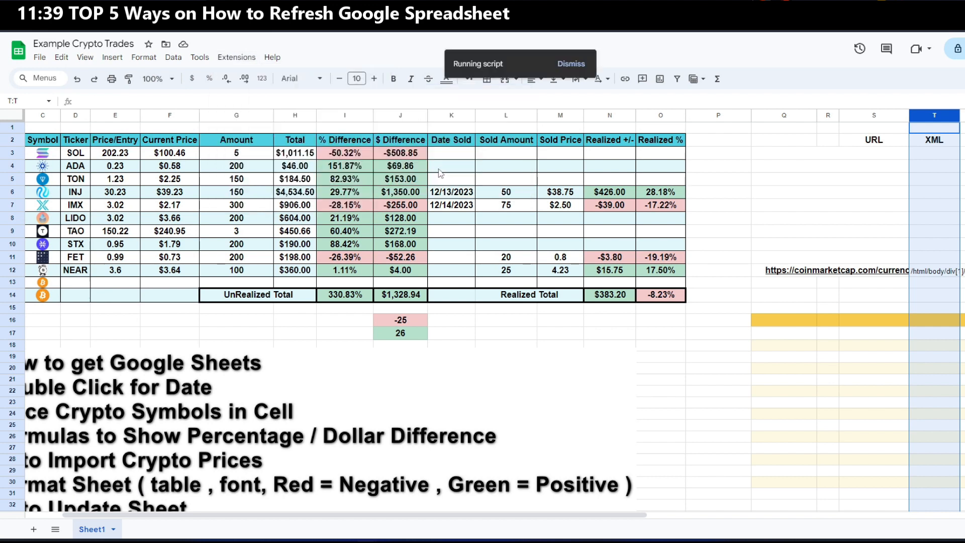